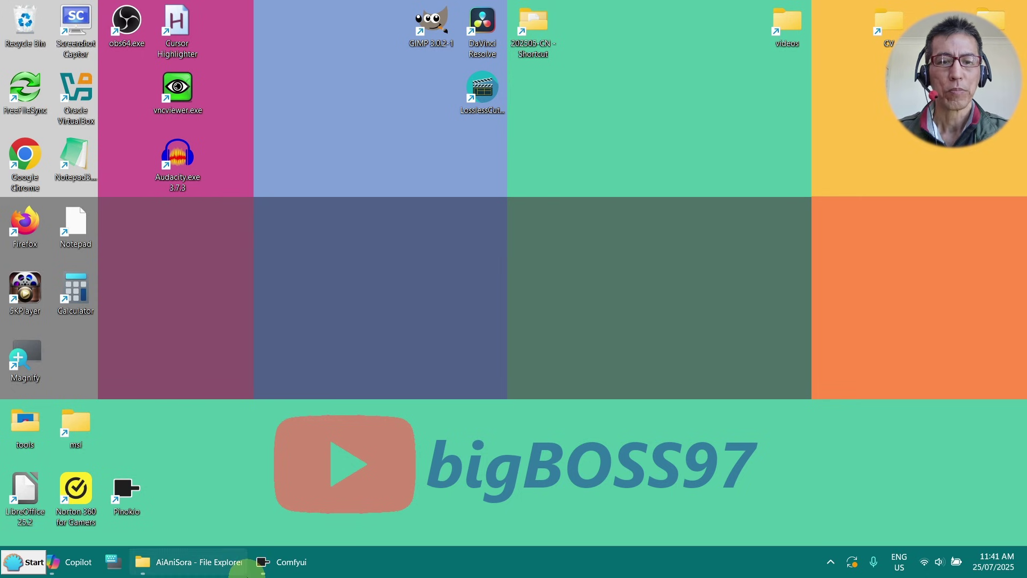
# Bring the ComfyUI window forward, showing the default v1-5-pruned-emaonly-fp16 text-to-image workflow.
pyautogui.click(287, 561)
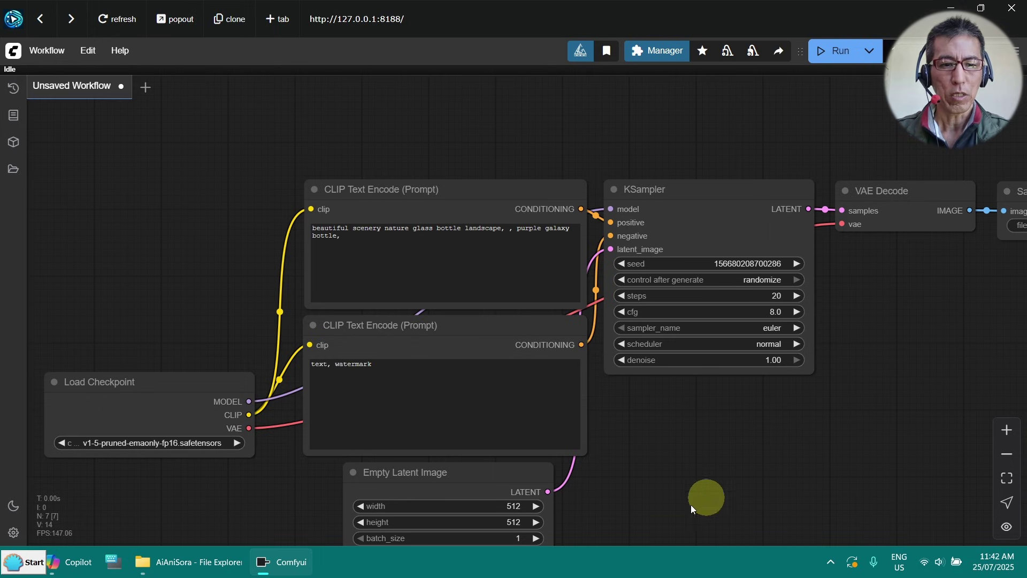
pyautogui.moveTo(209, 566)
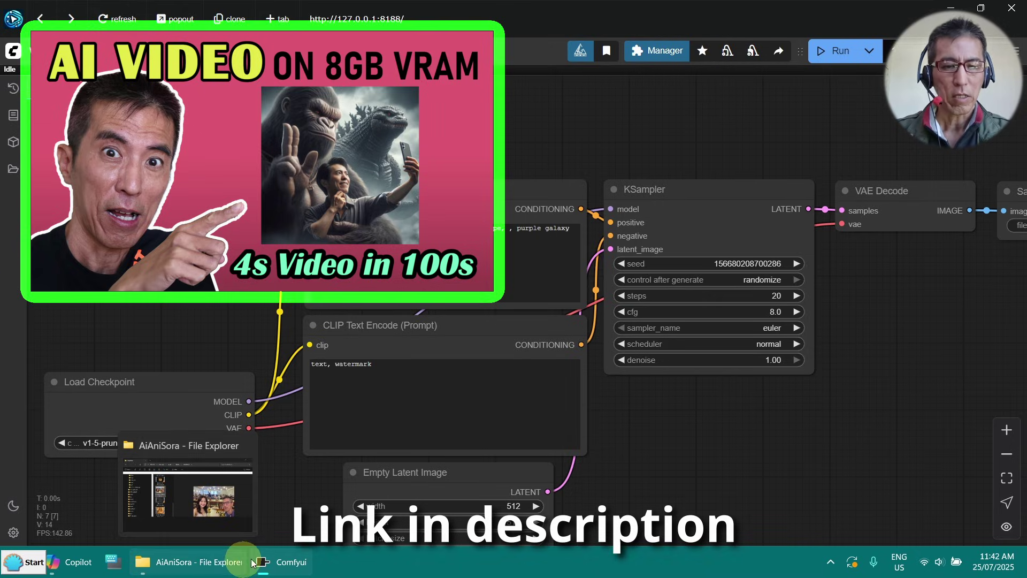
# Drag ComfyUI_00843_.webp from the AiAniSora folder into ComfyUI to open its Wan image-to-video workflow.
pyautogui.click(339, 555)
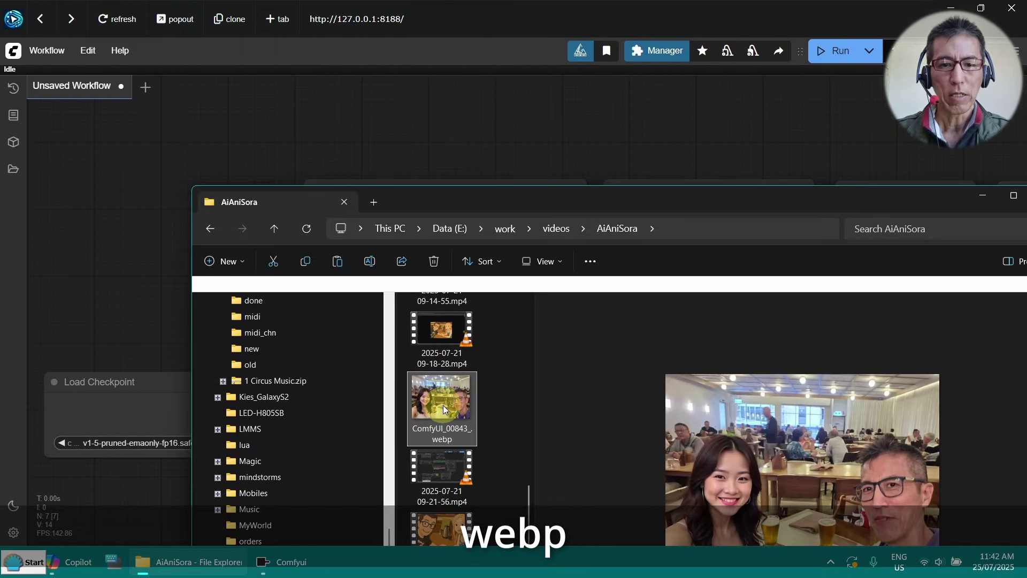
pyautogui.moveTo(443, 409); pyautogui.dragTo(599, 176)
# Set the KSampler's control after generate to fixed.
pyautogui.scroll(8, 599, 176)
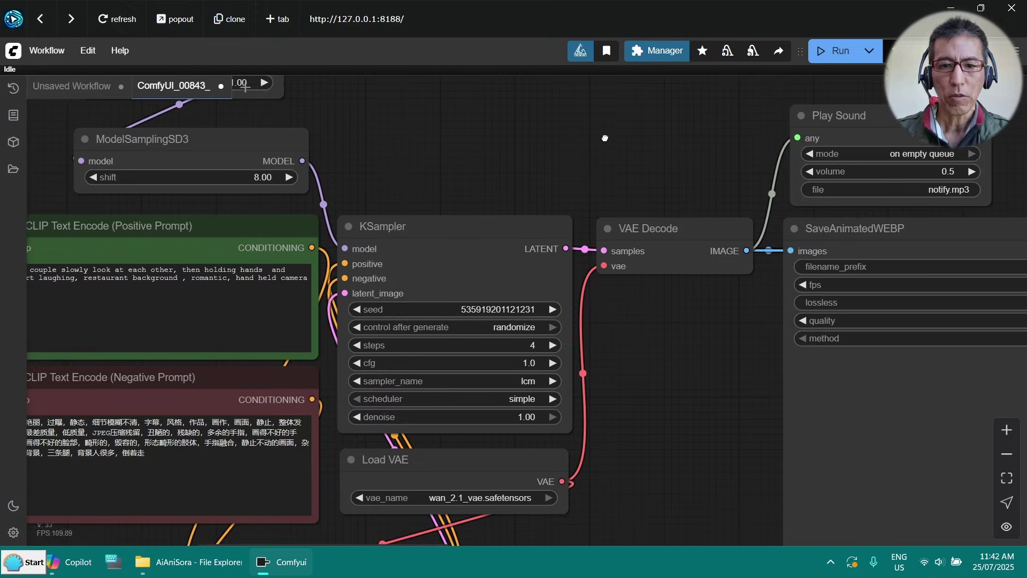
pyautogui.click(470, 290)
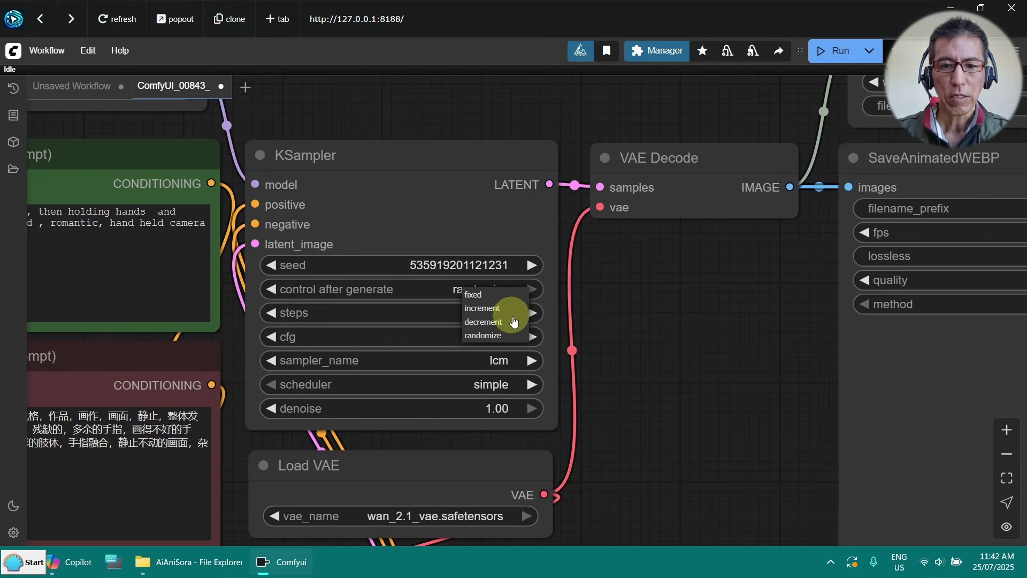
pyautogui.click(508, 294)
# Move the SaveWEBM node up above the SaveAnimatedWEBP node.
pyautogui.moveTo(745, 294); pyautogui.dragTo(407, 348)
pyautogui.scroll(-6, 394, 344)
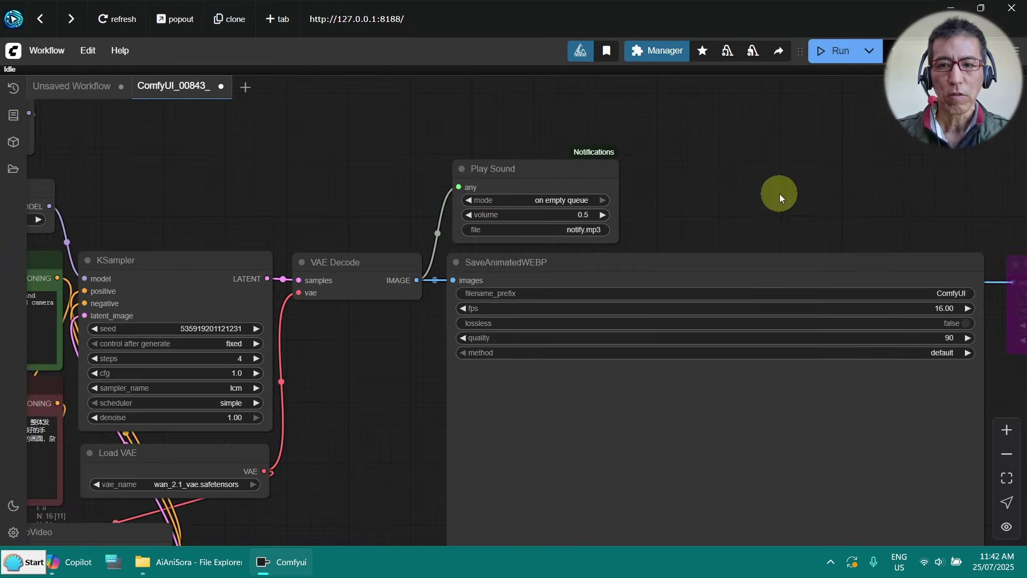
pyautogui.moveTo(779, 195); pyautogui.dragTo(381, 153)
pyautogui.click(669, 220)
pyautogui.moveTo(669, 220); pyautogui.dragTo(592, 110)
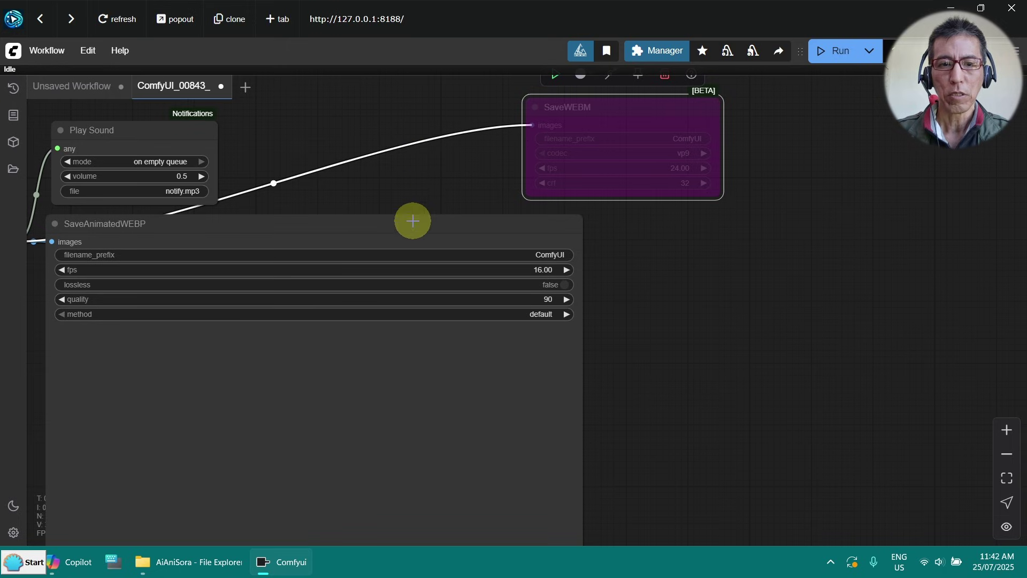
# Bypass the SaveAnimatedWEBP node and re-enable the bypassed SaveWEBM node with Ctrl+B.
pyautogui.scroll(2, 381, 221)
pyautogui.hscroll(-2, 316, 222)
pyautogui.scroll(-1, 215, 259)
pyautogui.scroll(3, 336, 216)
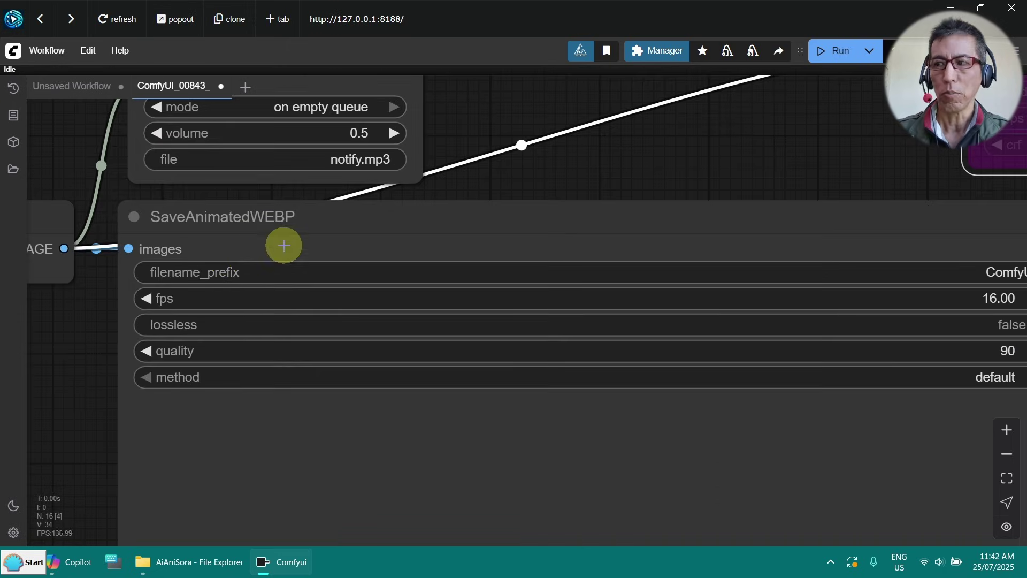
pyautogui.click(361, 221)
pyautogui.hotkey('ctrl', 'b')
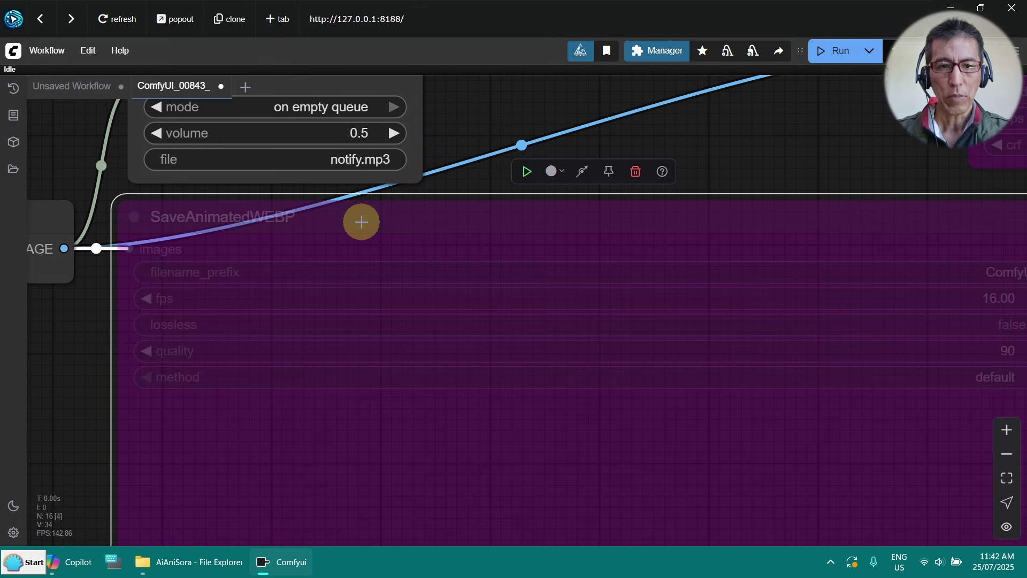
pyautogui.moveTo(779, 149); pyautogui.dragTo(357, 387)
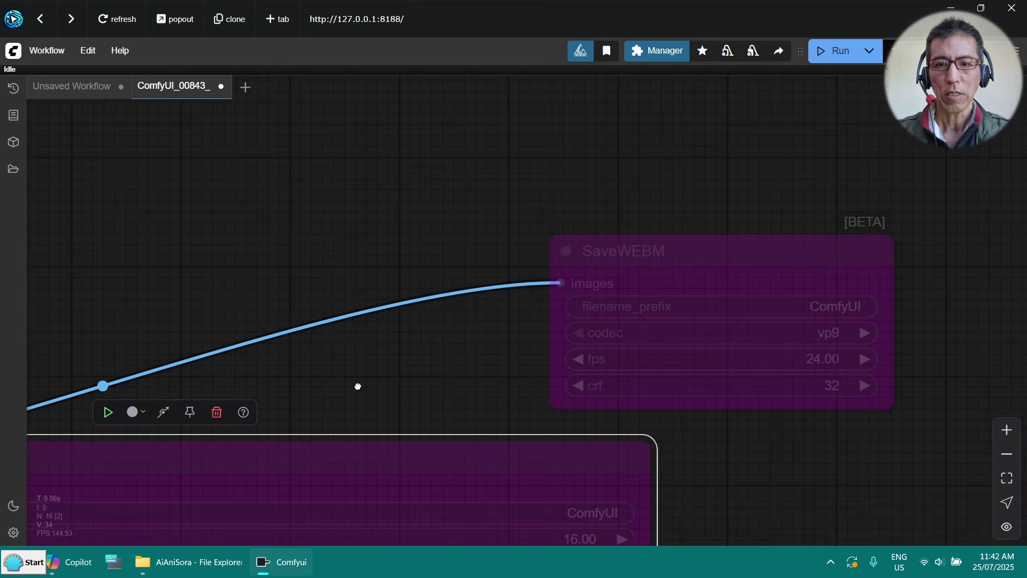
pyautogui.click(728, 253)
pyautogui.hotkey('ctrl', 'b')
# Set SaveWEBM's codec to av1, fps to 16 and crf to 18.
pyautogui.scroll(2, 538, 204)
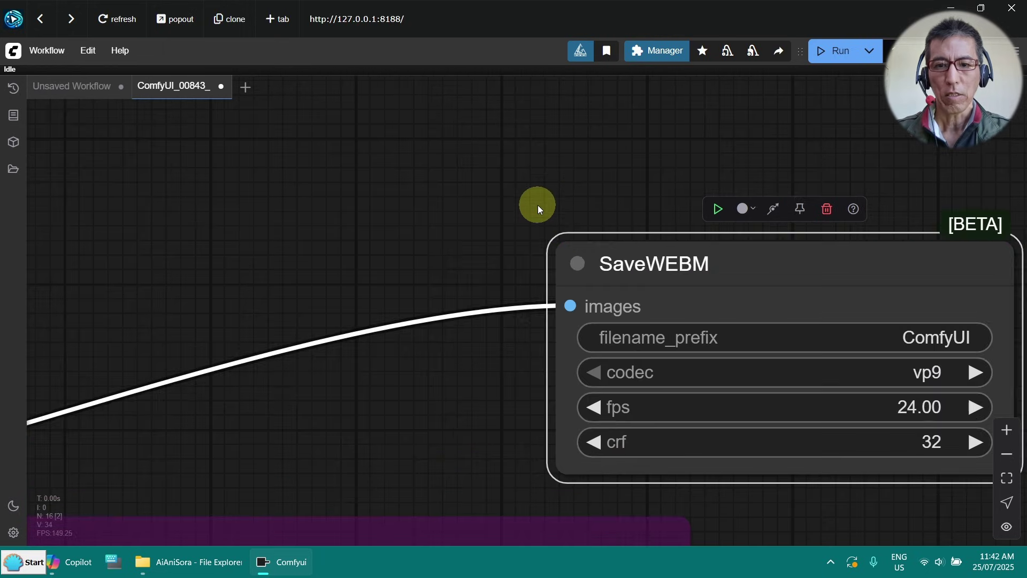
pyautogui.moveTo(538, 204); pyautogui.dragTo(367, 160)
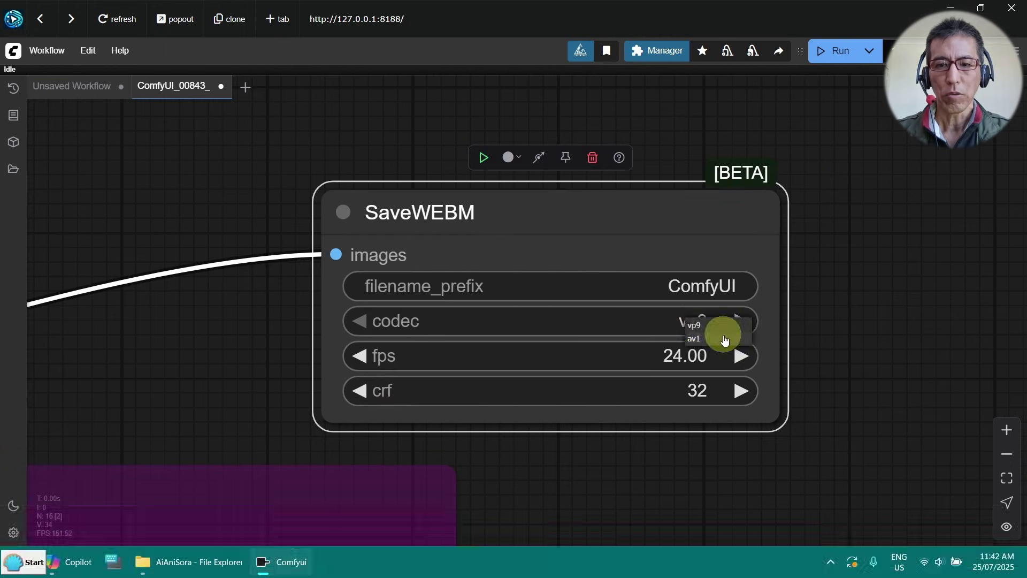
pyautogui.click(741, 322)
pyautogui.scroll(1, 846, 342)
pyautogui.scroll(1, 846, 342)
pyautogui.click(664, 359)
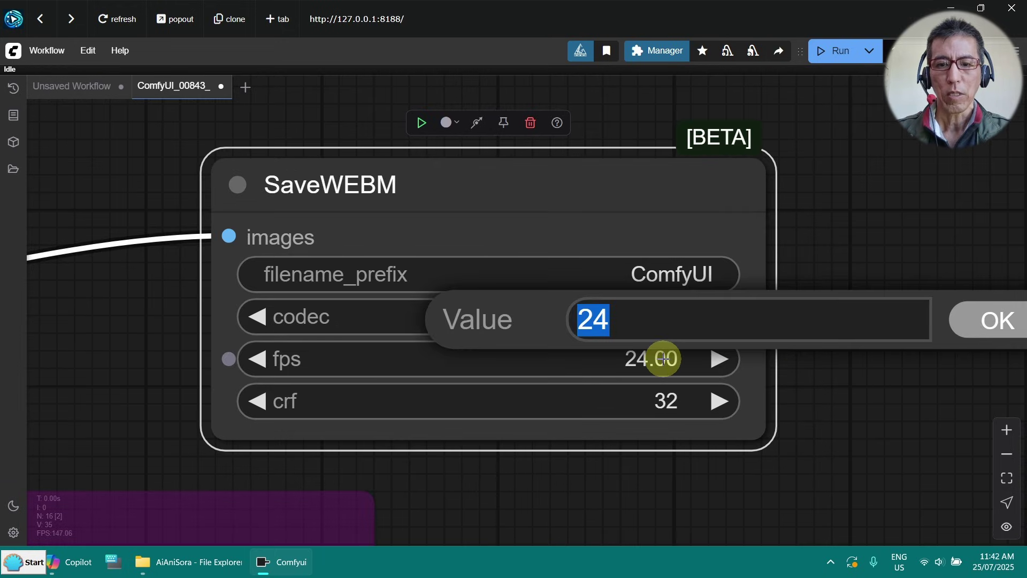
pyautogui.write('16')
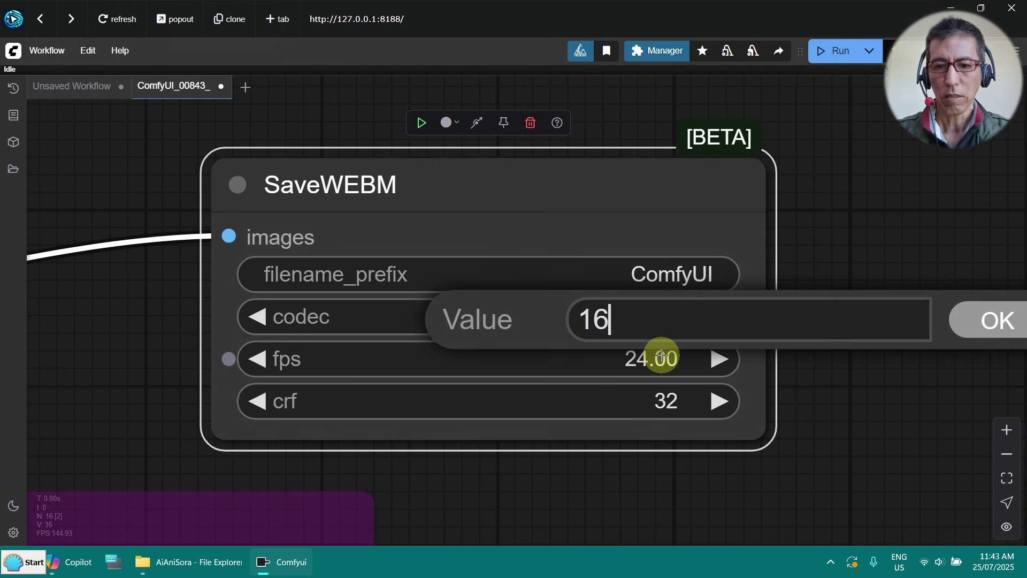
pyautogui.press('Return')
pyautogui.click(667, 400)
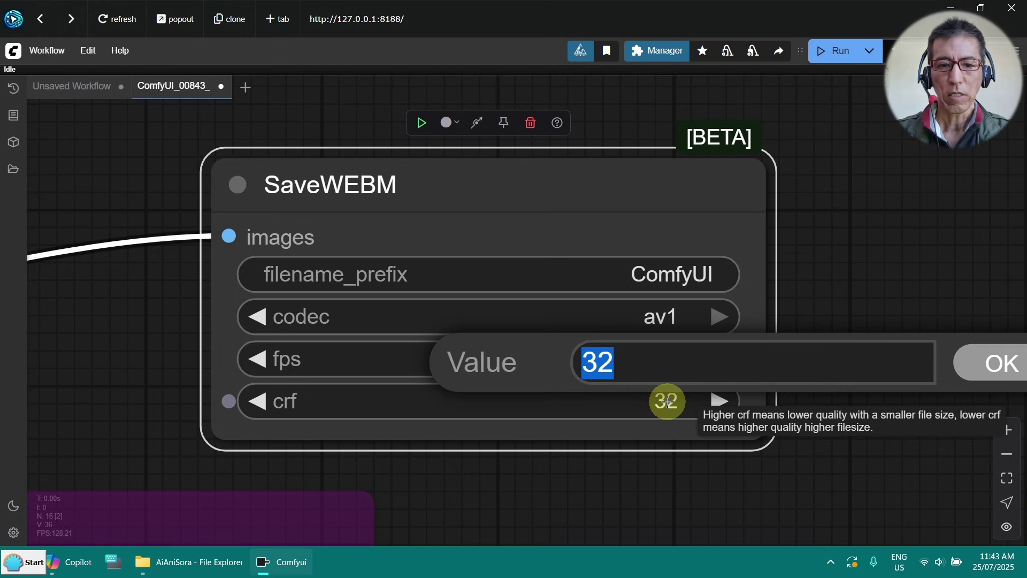
pyautogui.write('18')
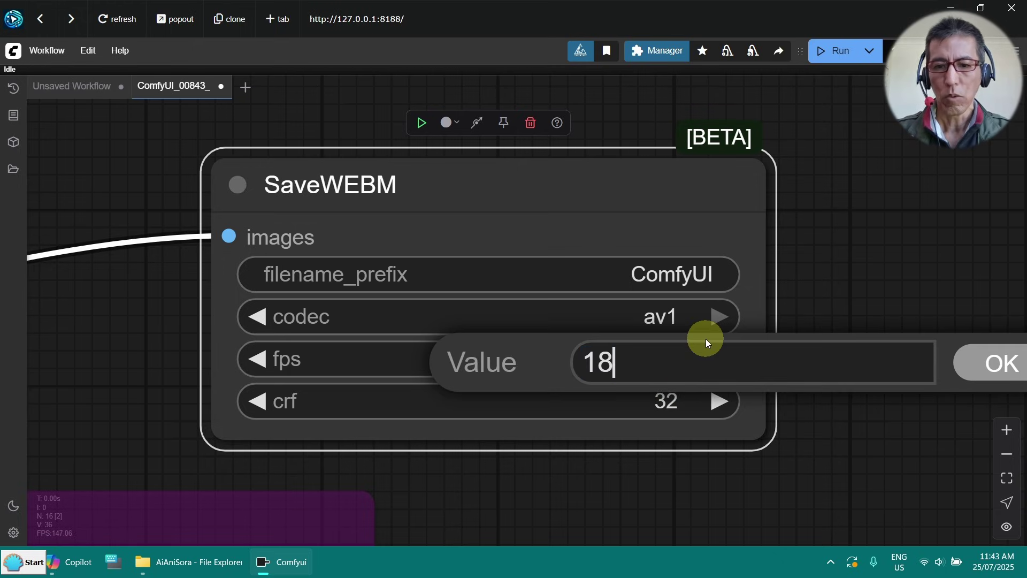
pyautogui.click(996, 369)
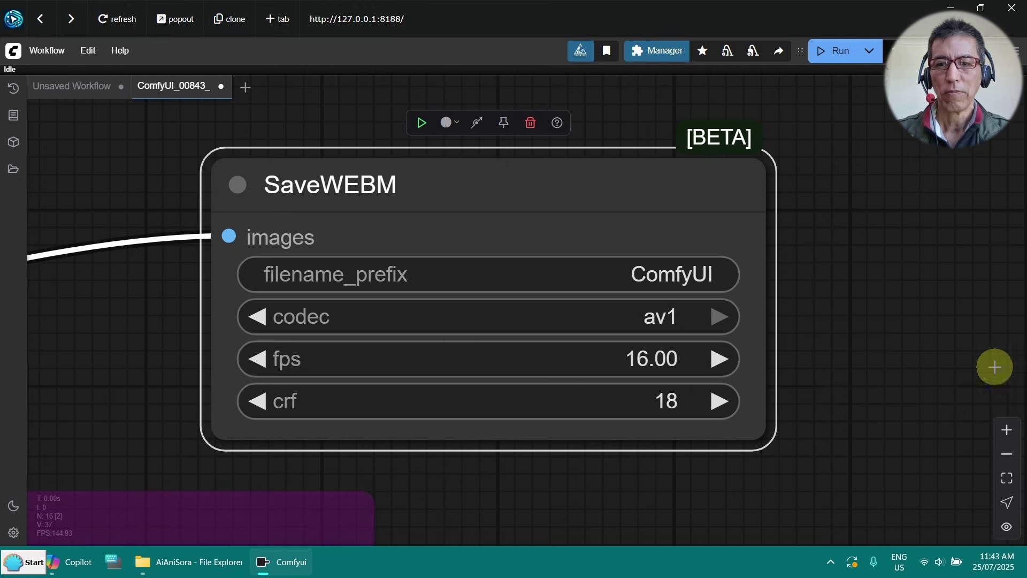
pyautogui.moveTo(919, 330); pyautogui.dragTo(899, 331)
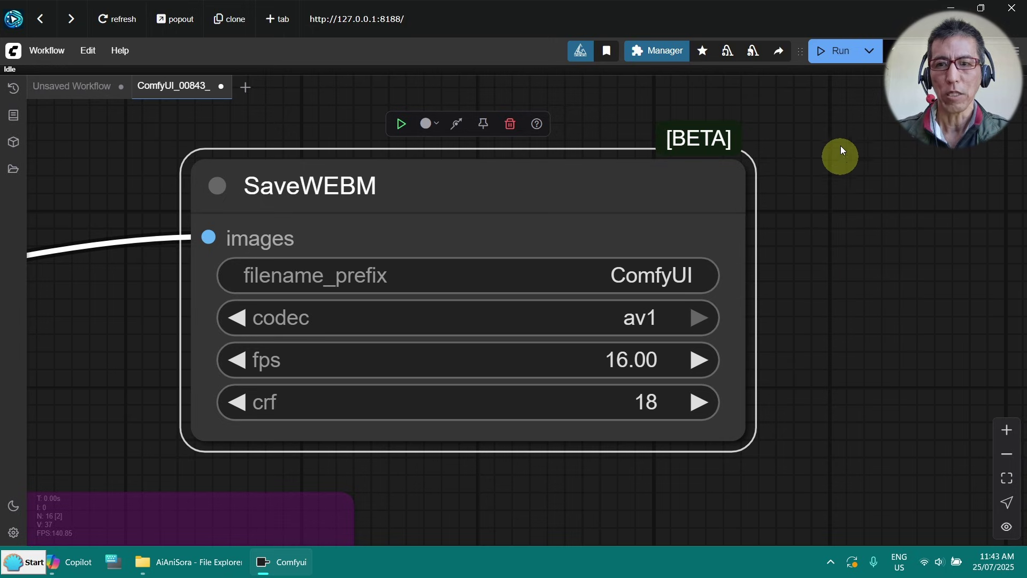
# Play the 4-second WEBM result in the SaveWEBM preview, then switch to the output folder.
pyautogui.scroll(-4, 841, 181)
pyautogui.scroll(-10, 841, 181)
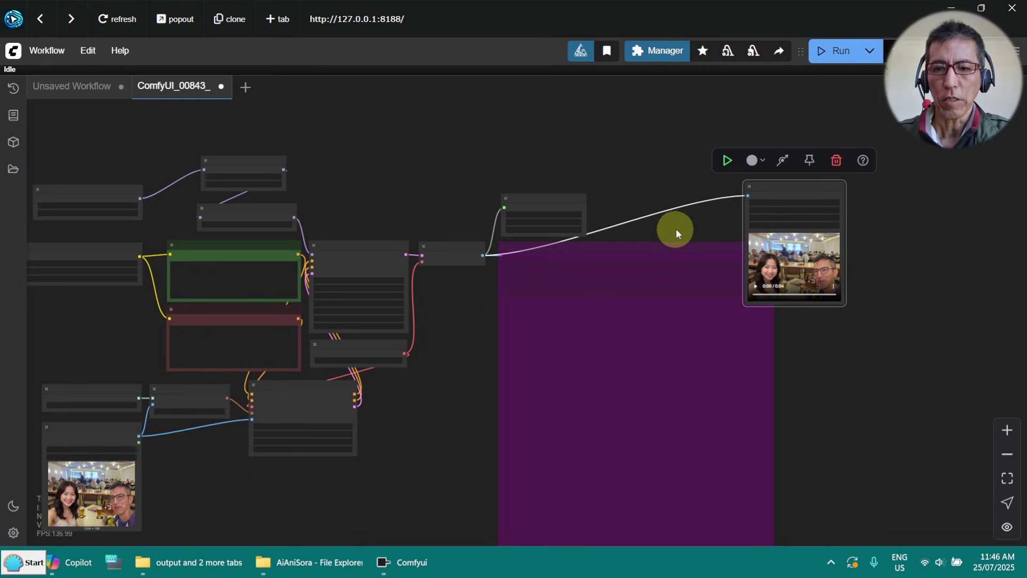
pyautogui.scroll(3, 677, 228)
pyautogui.scroll(3, 681, 226)
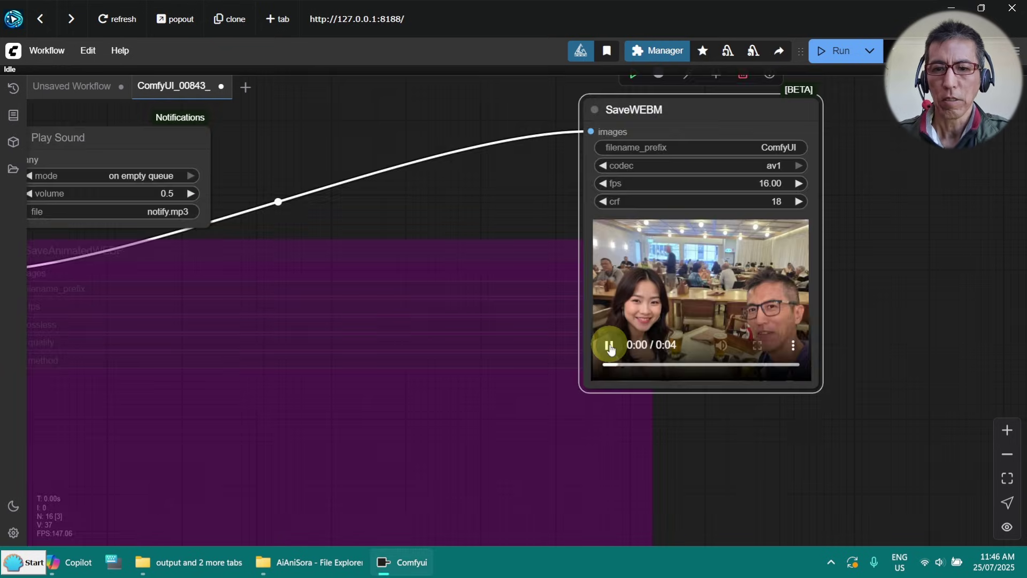
pyautogui.click(609, 345)
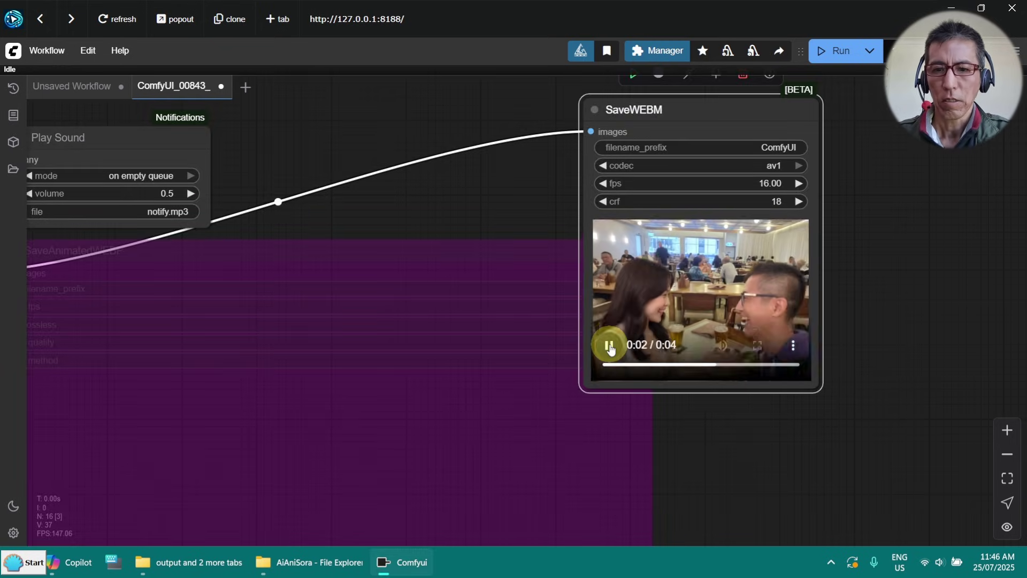
pyautogui.hotkey('alt', 'Tab')
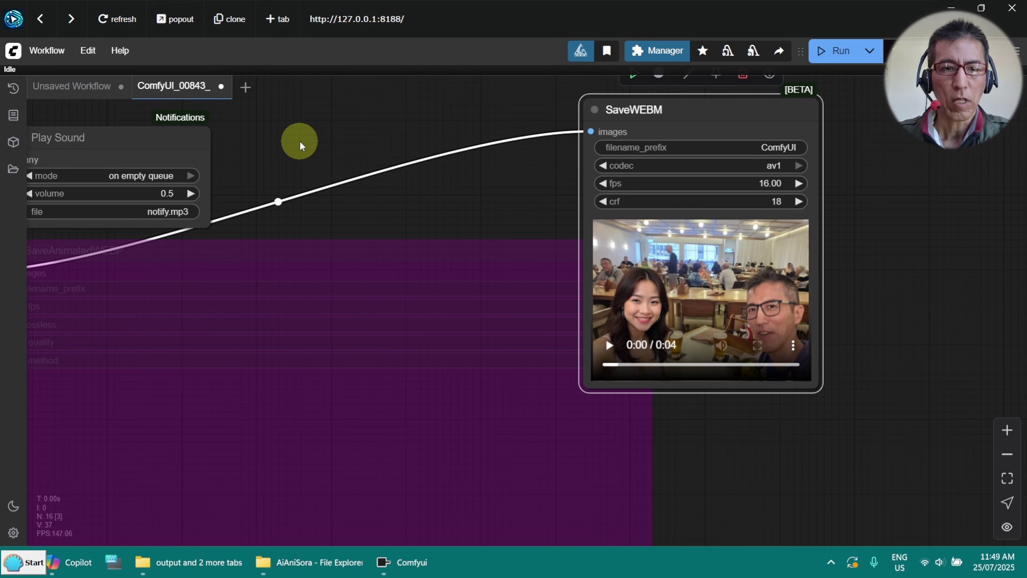
# Return to the WanImageToVideo node, set to 512×384, length 65, batch size 1.
pyautogui.moveTo(299, 140); pyautogui.dragTo(845, 99)
pyautogui.moveTo(567, 340); pyautogui.dragTo(990, 120)
pyautogui.scroll(5, 752, 361)
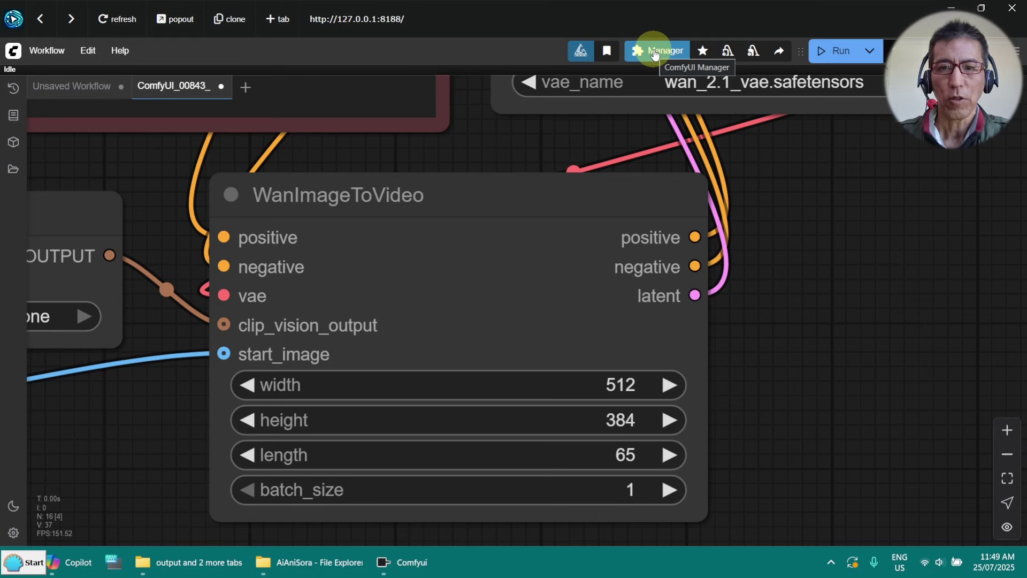
pyautogui.click(656, 52)
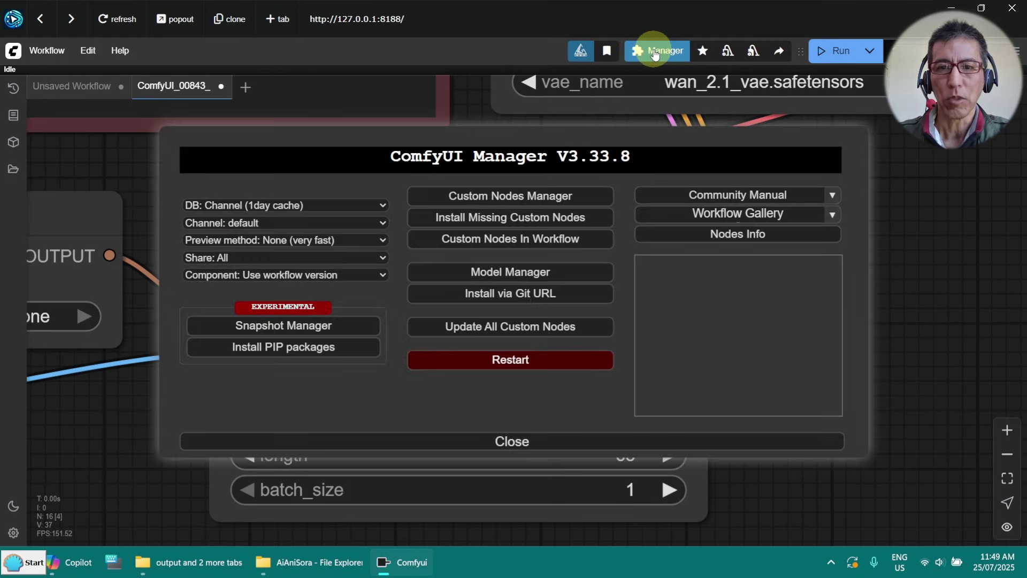
pyautogui.click(500, 196)
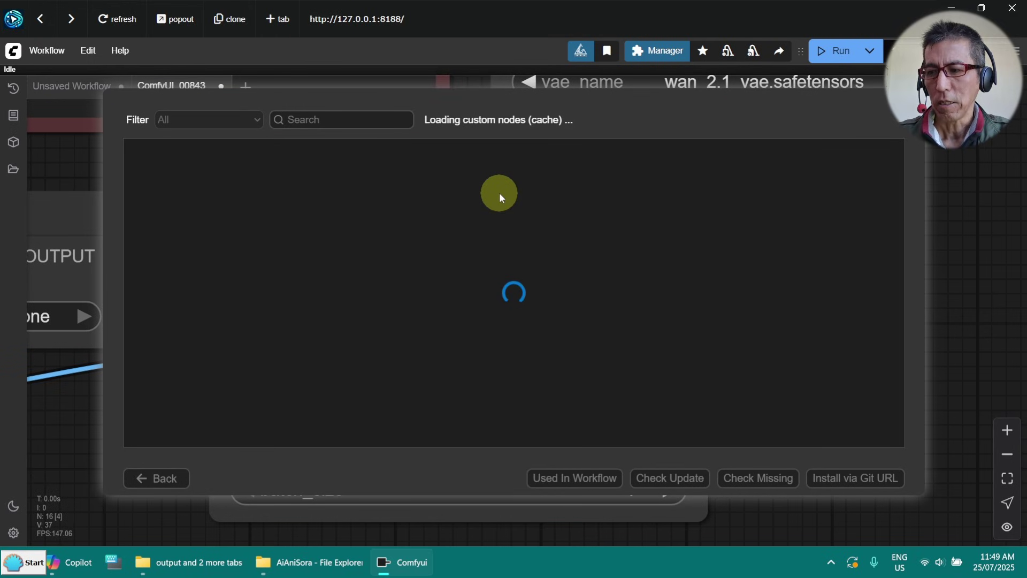
pyautogui.click(321, 121)
pyautogui.write('seedvr')
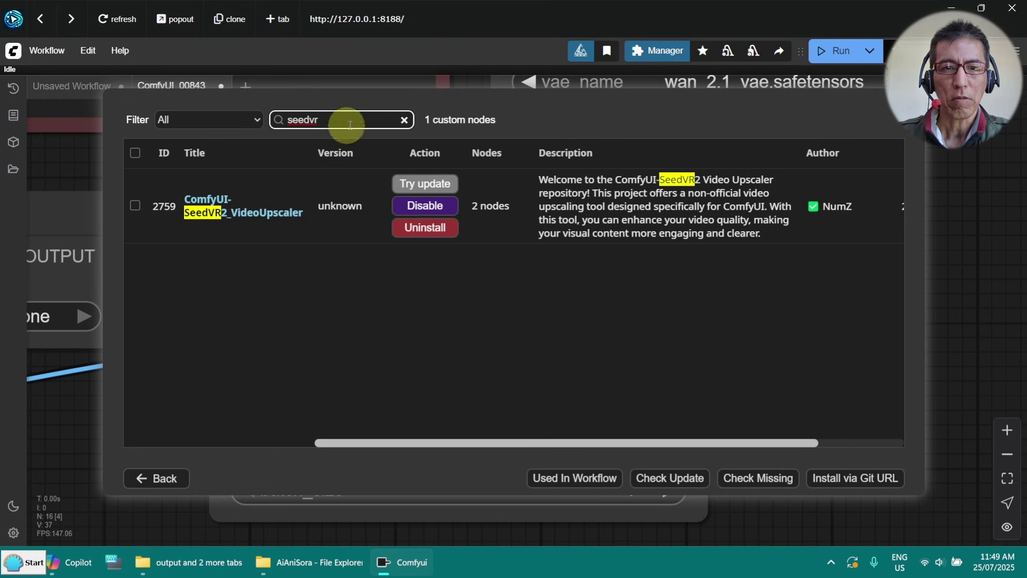
pyautogui.click(403, 120)
pyautogui.click(375, 119)
pyautogui.write('vid')
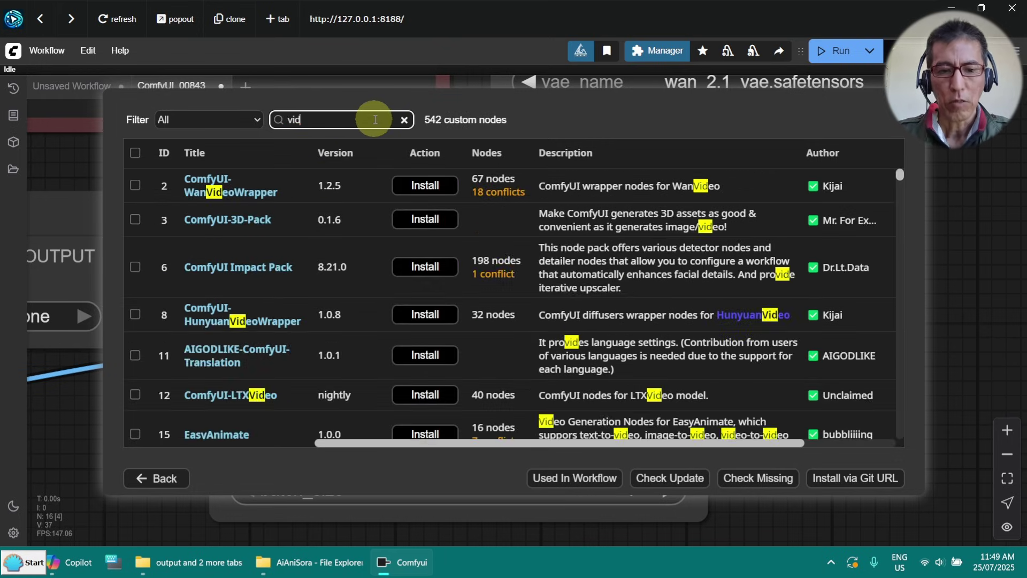
pyautogui.write('eohel')
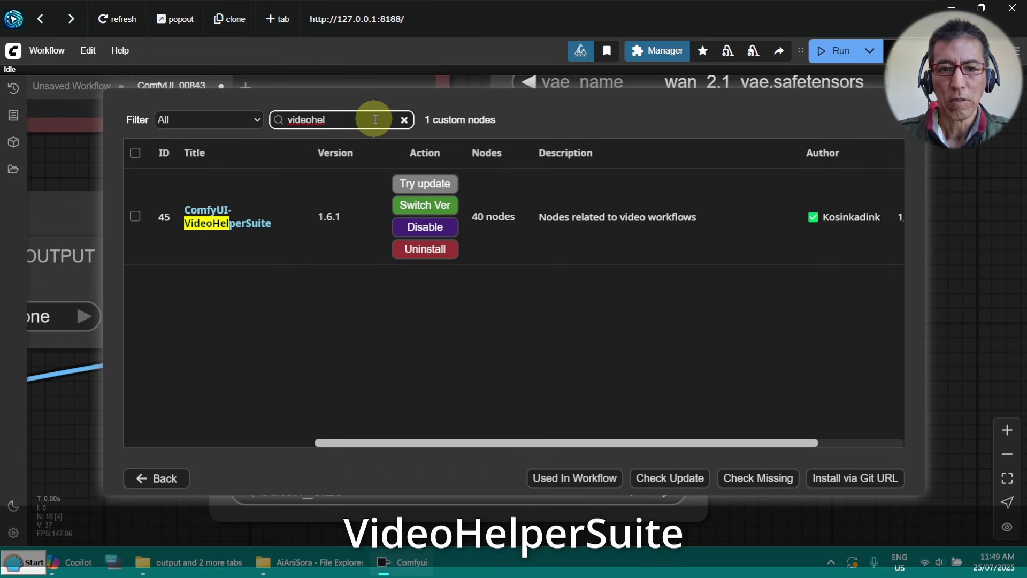
pyautogui.click(404, 120)
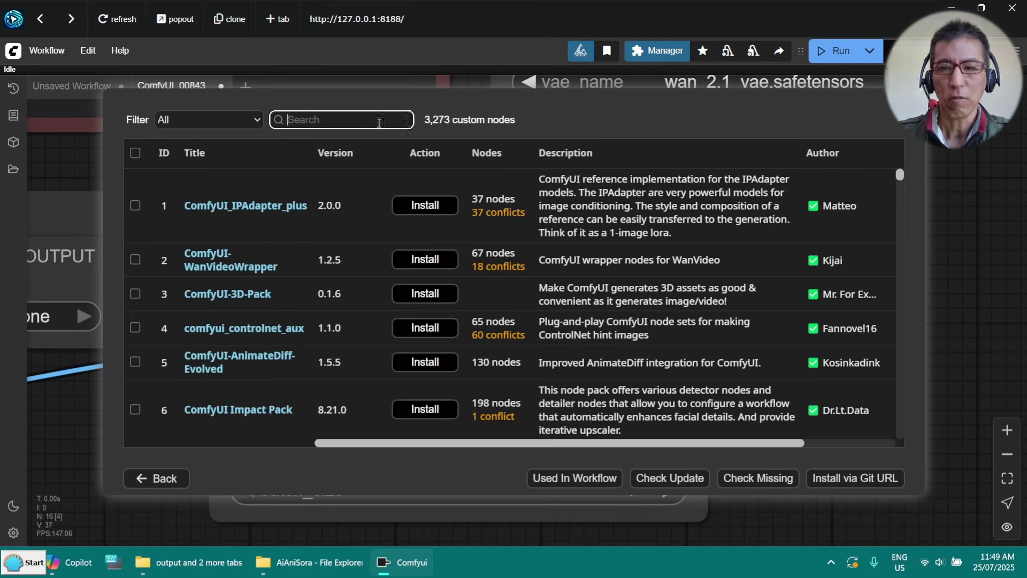
pyautogui.write('coco')
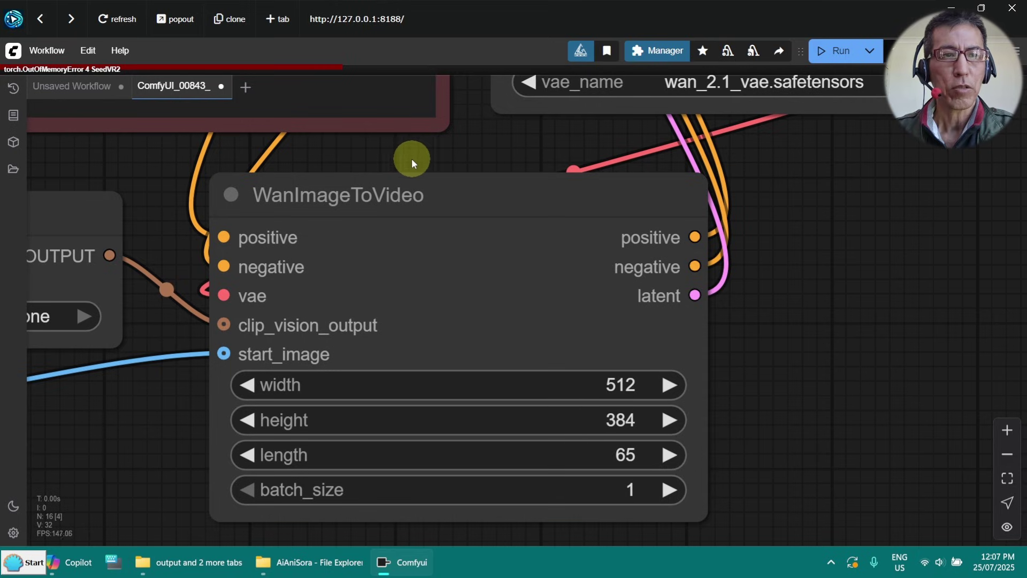
# Start a new empty workflow and add a Load Video (Upload) node.
pyautogui.click(45, 53)
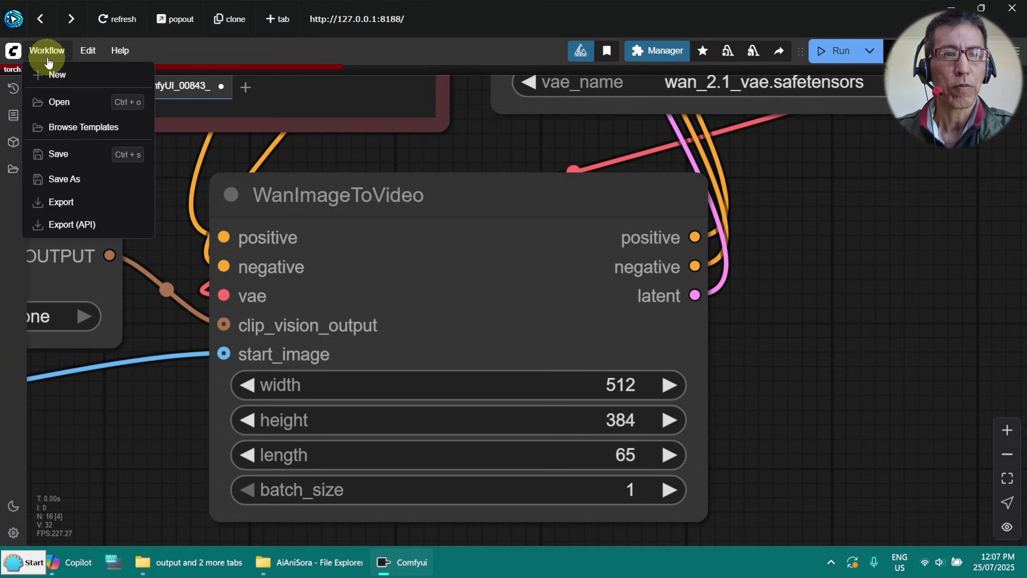
pyautogui.click(57, 76)
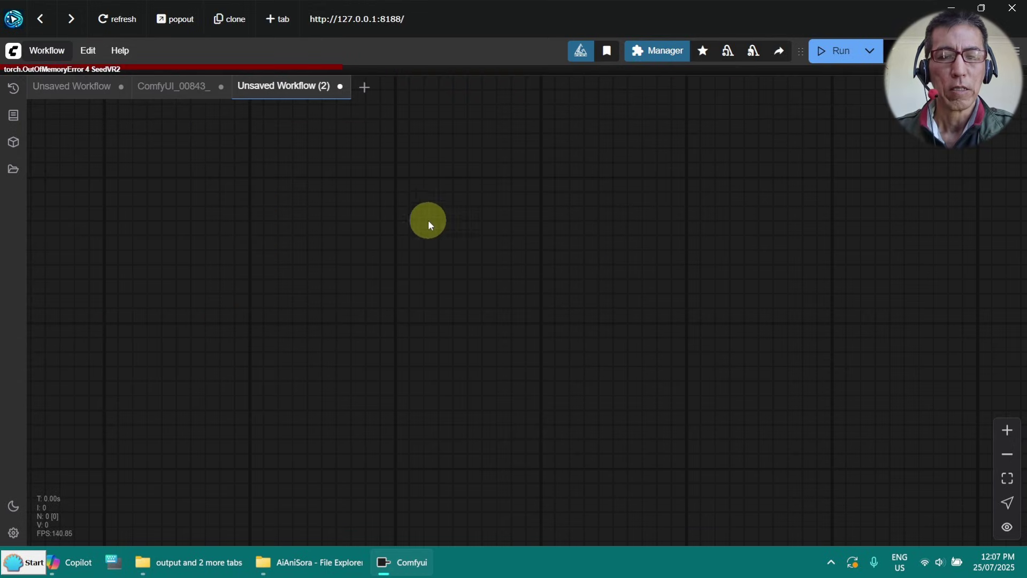
pyautogui.doubleClick(410, 212)
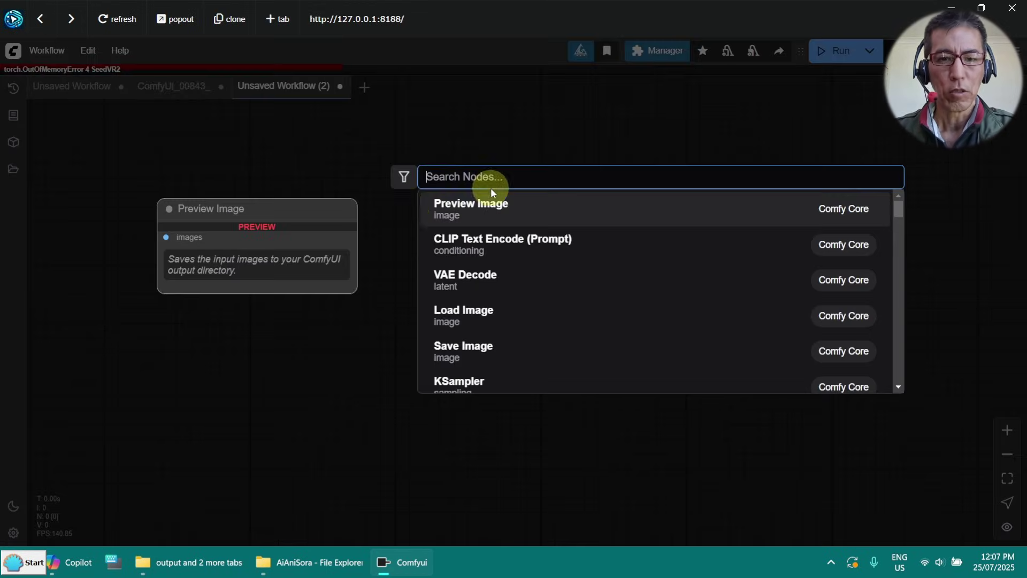
pyautogui.write('load v')
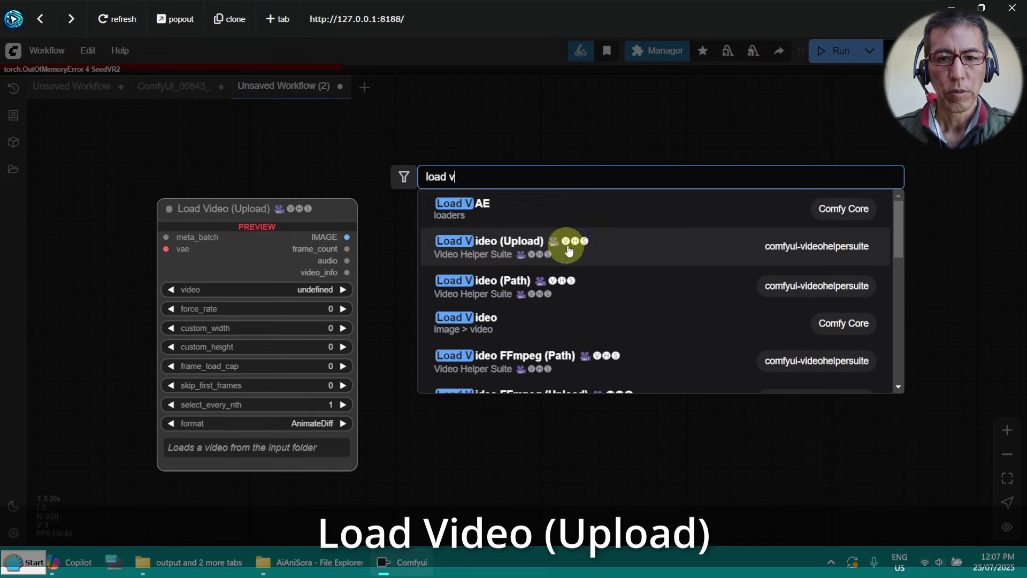
pyautogui.click(570, 249)
pyautogui.scroll(3, 562, 241)
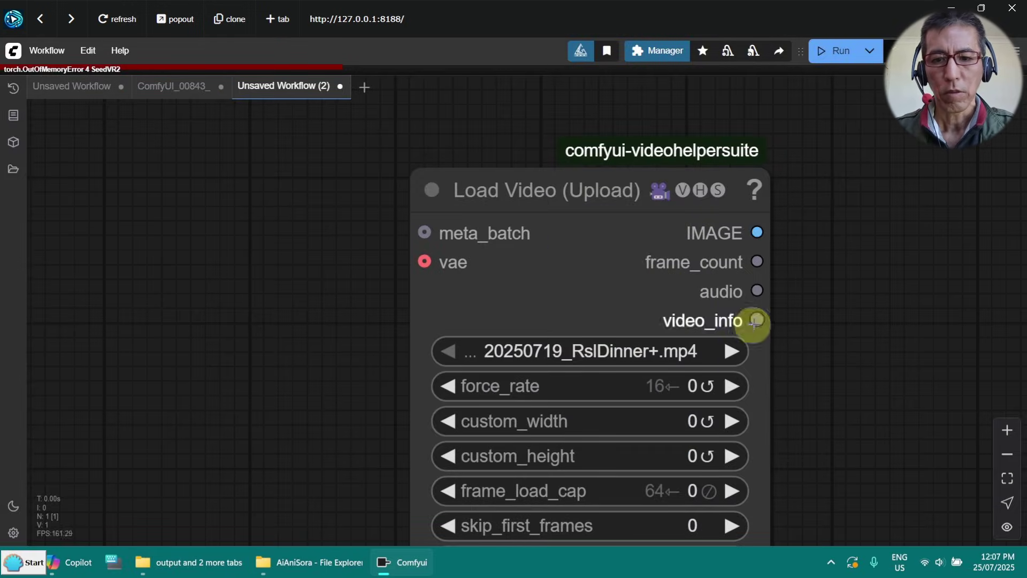
pyautogui.moveTo(892, 303); pyautogui.dragTo(764, 185)
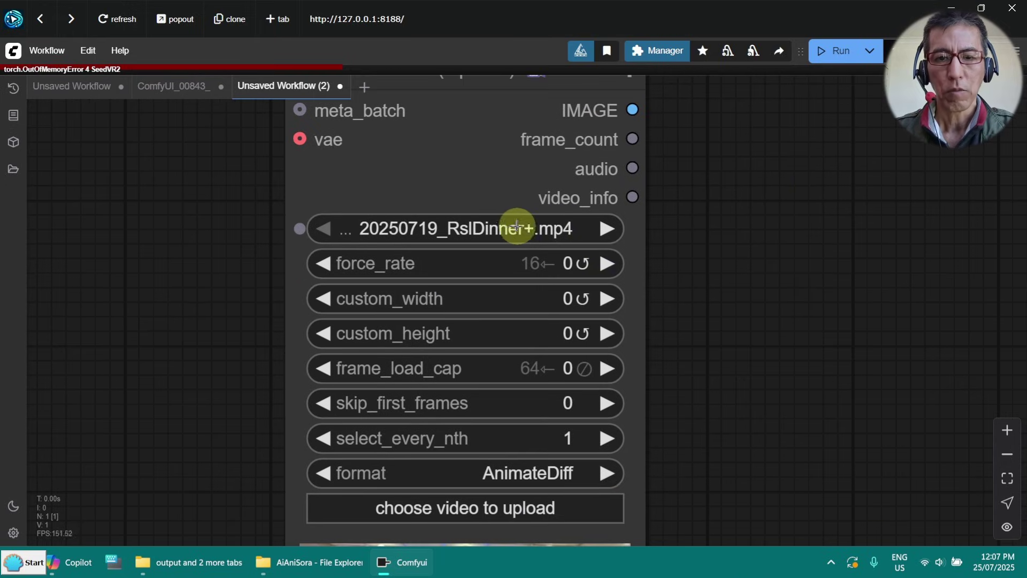
# Load ComfyUI_00844_.webm into the node and set frame_load_cap to 1.
pyautogui.click(499, 506)
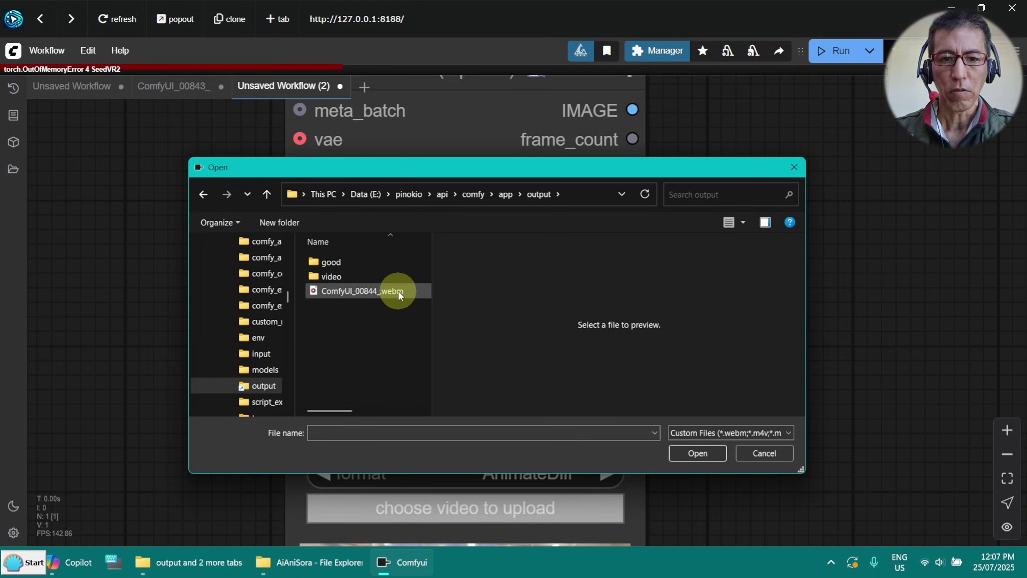
pyautogui.click(420, 297)
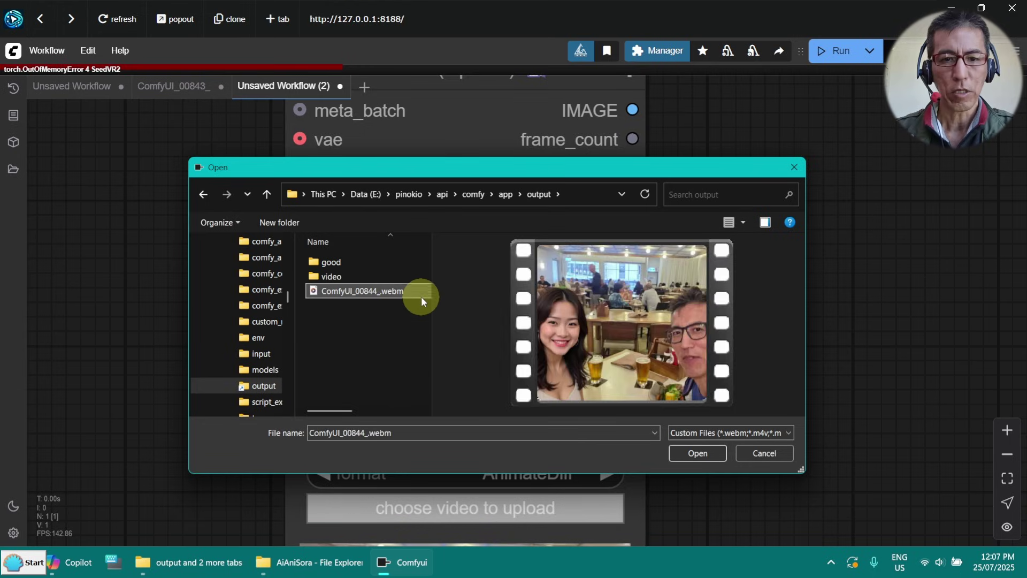
pyautogui.click(697, 453)
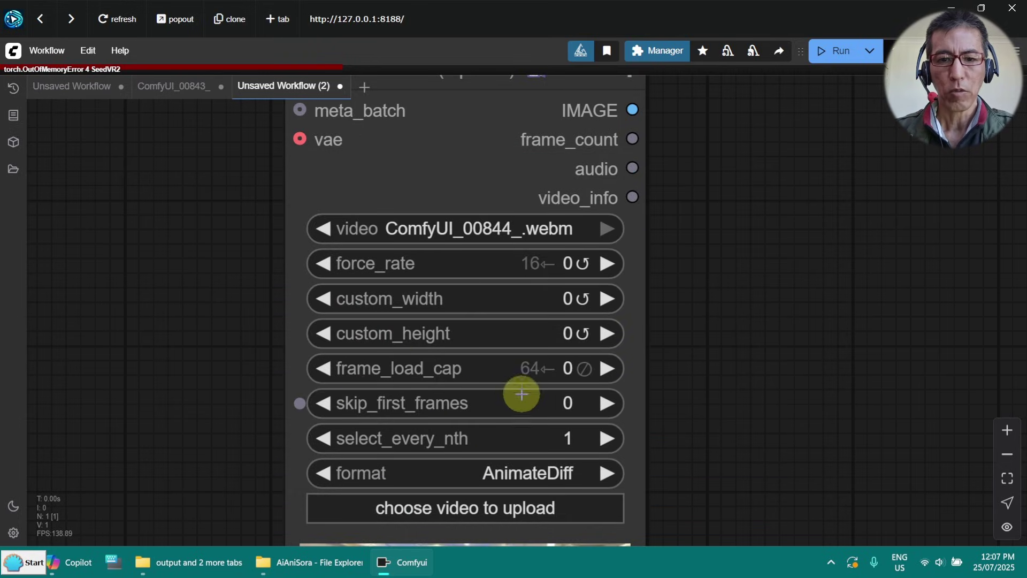
pyautogui.click(607, 367)
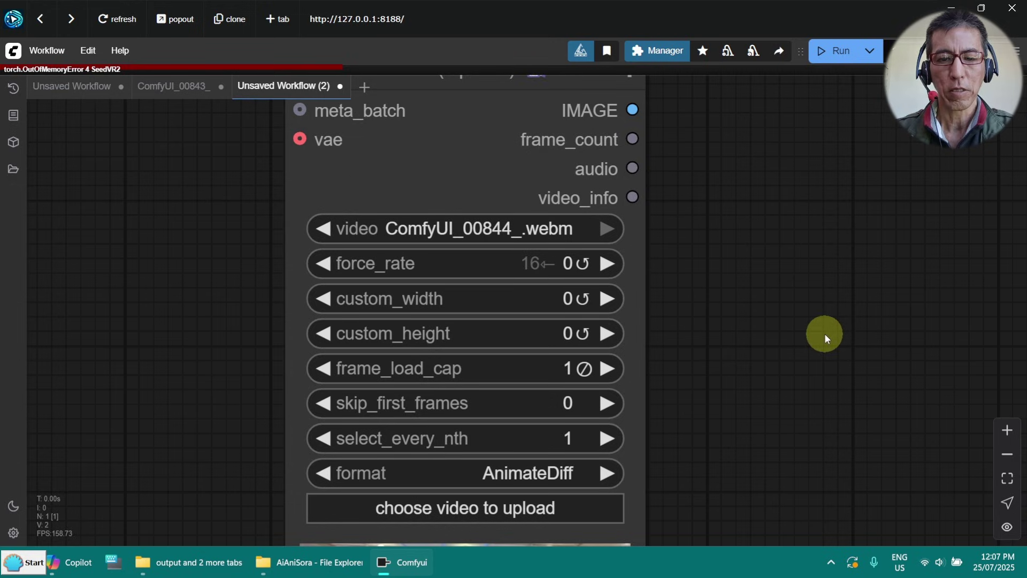
pyautogui.scroll(-2, 824, 332)
pyautogui.moveTo(824, 332); pyautogui.dragTo(416, 412)
pyautogui.scroll(-4, 449, 255)
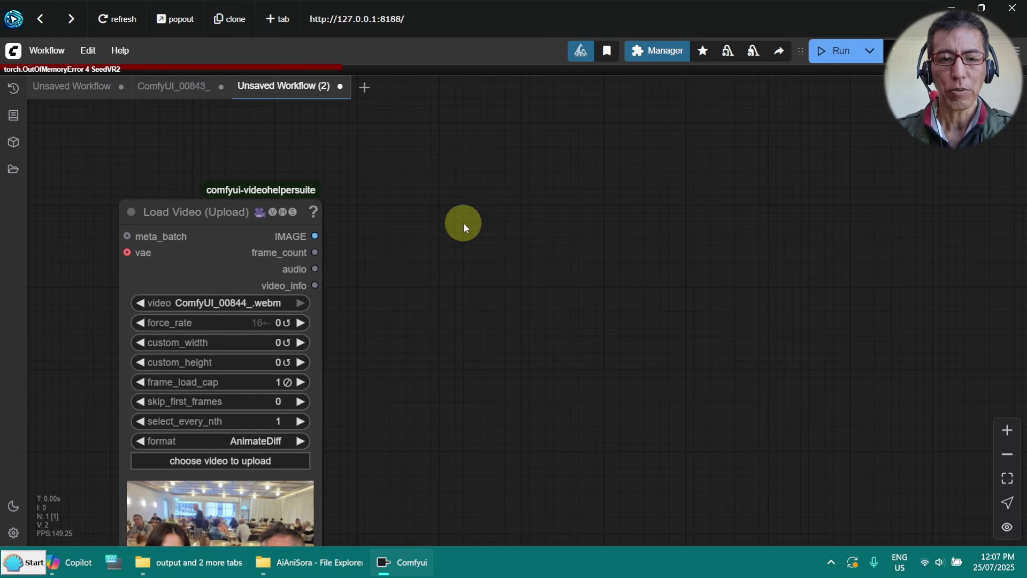
# Add a SeedVR2 Video Upscaler node using the seedvr2_ema_3b_fp16 model.
pyautogui.doubleClick(463, 223)
pyautogui.write('se')
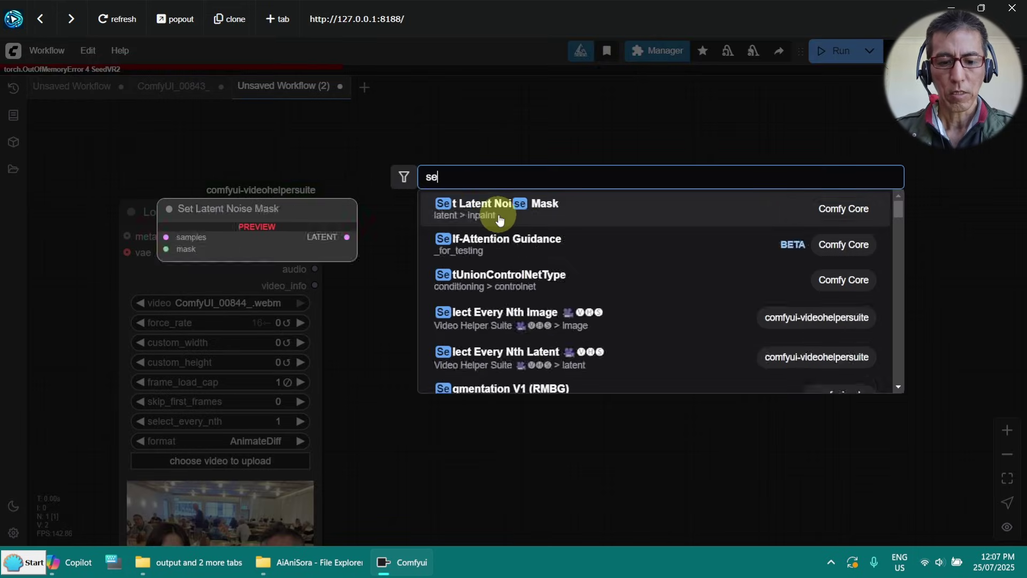
pyautogui.write('edv')
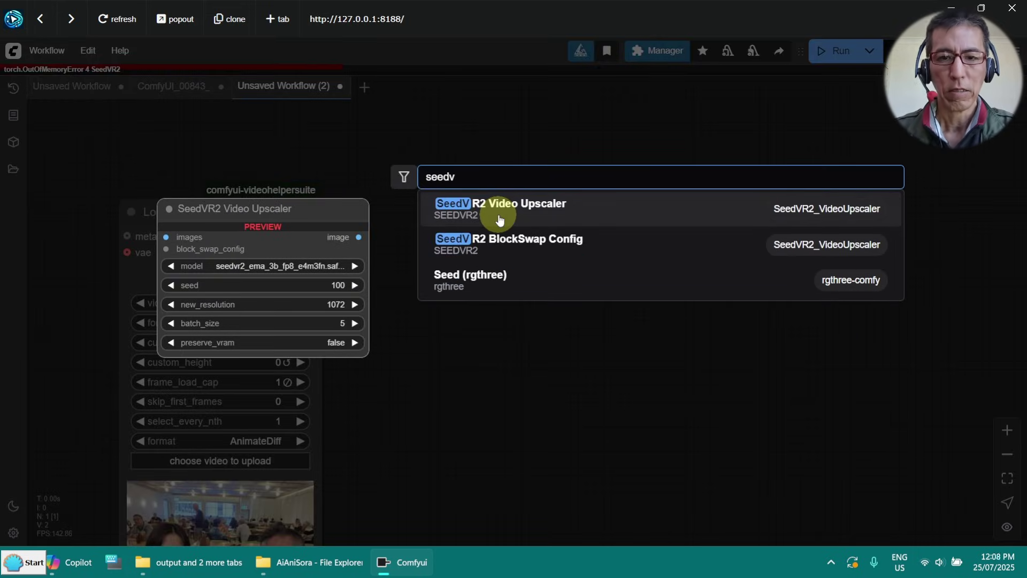
pyautogui.click(584, 202)
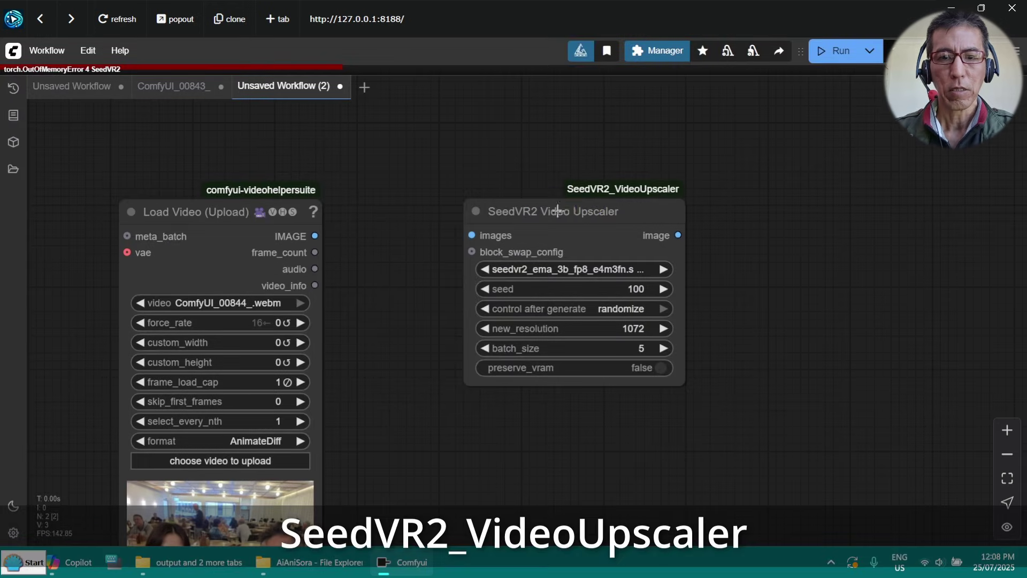
pyautogui.moveTo(557, 210); pyautogui.dragTo(468, 159)
pyautogui.scroll(2, 604, 220)
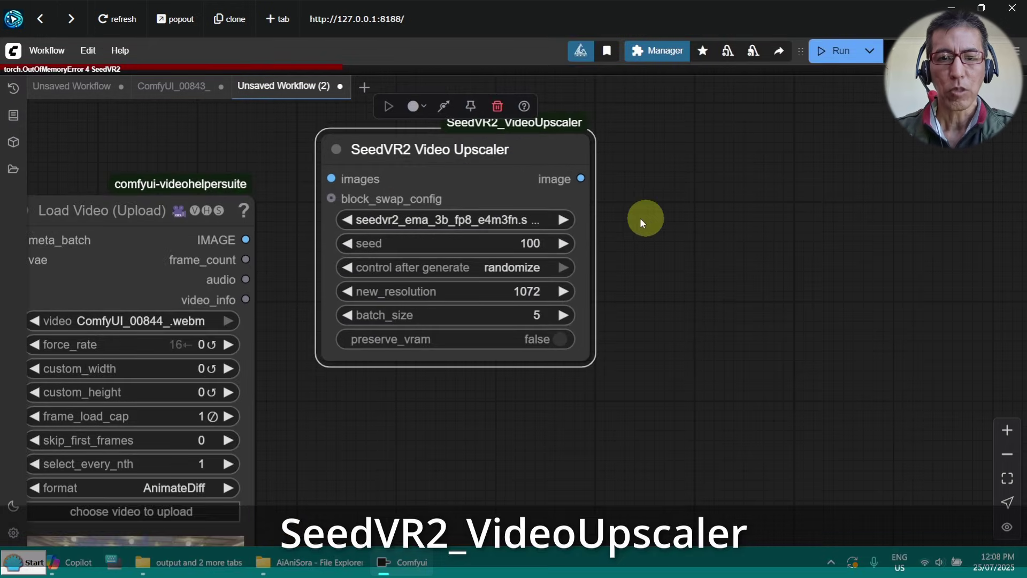
pyautogui.click(512, 219)
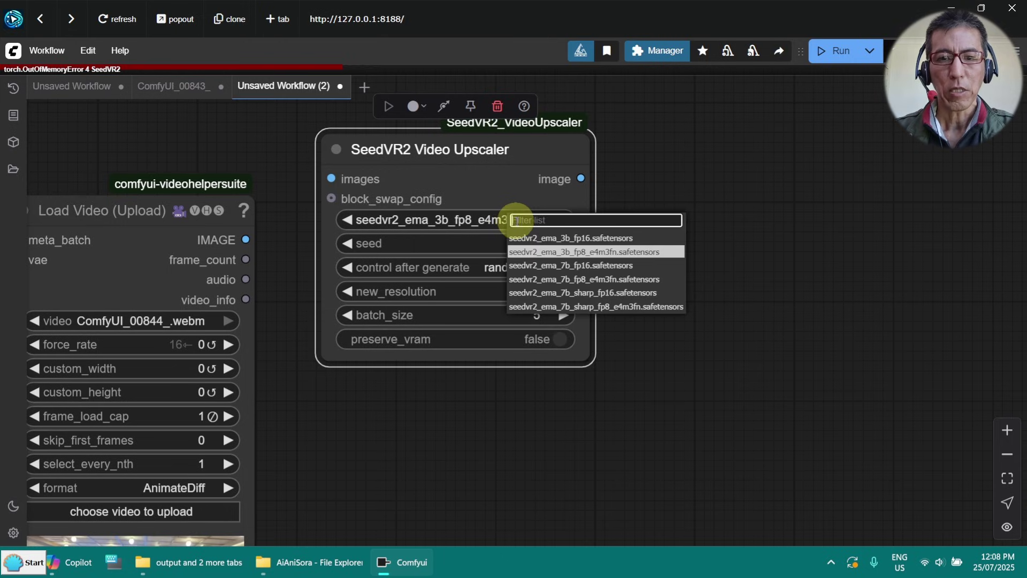
pyautogui.click(607, 239)
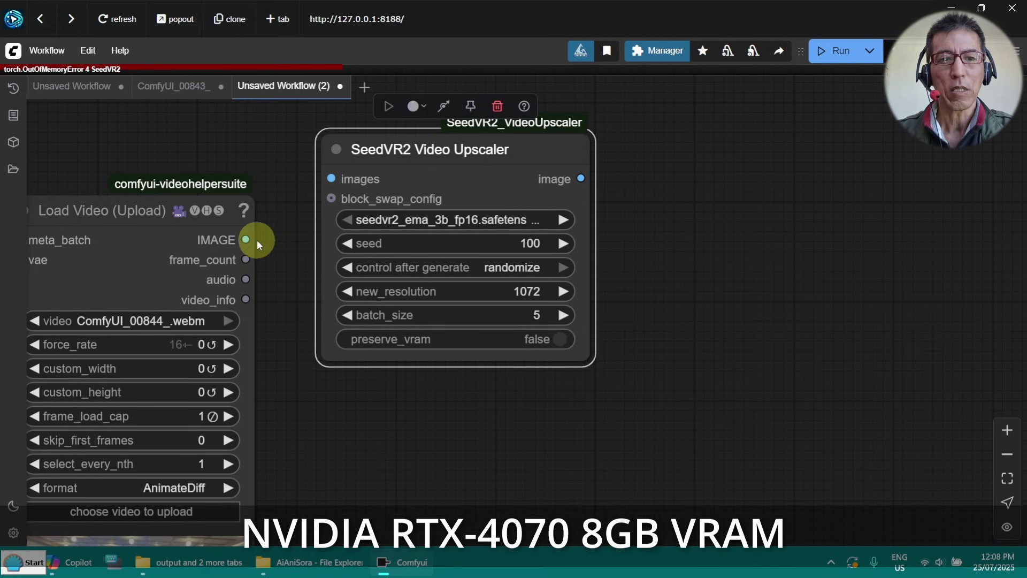
# Feed the video frames into the upscaler; set new_resolution 768, batch_size 1, preserve_vram true.
pyautogui.moveTo(245, 239); pyautogui.dragTo(331, 179)
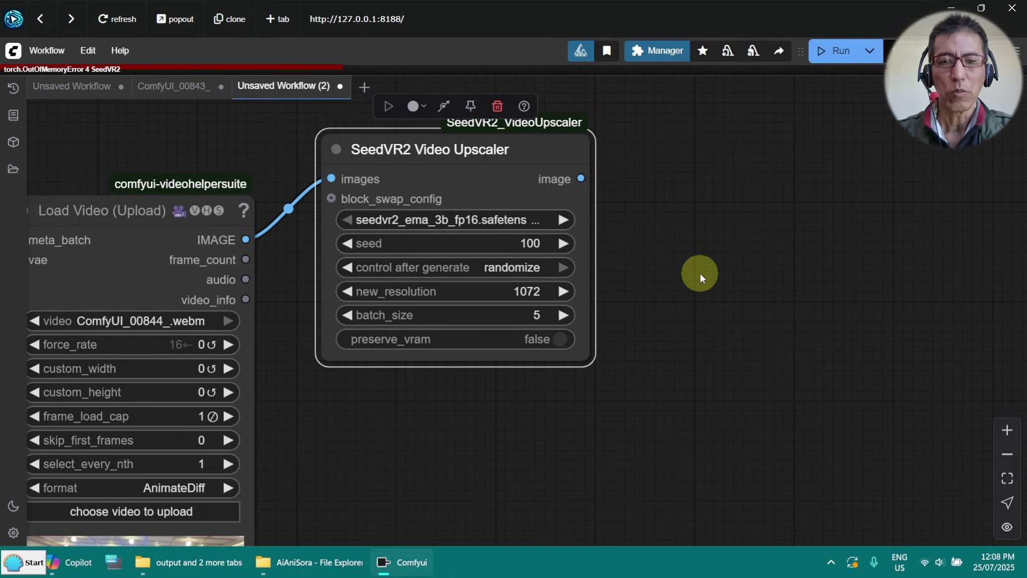
pyautogui.scroll(2, 628, 278)
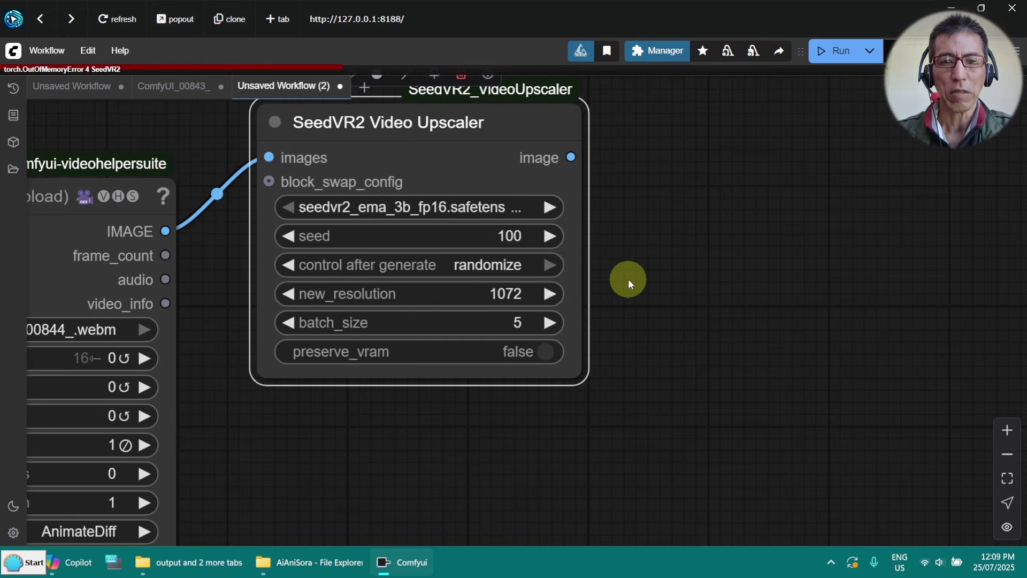
pyautogui.click(509, 293)
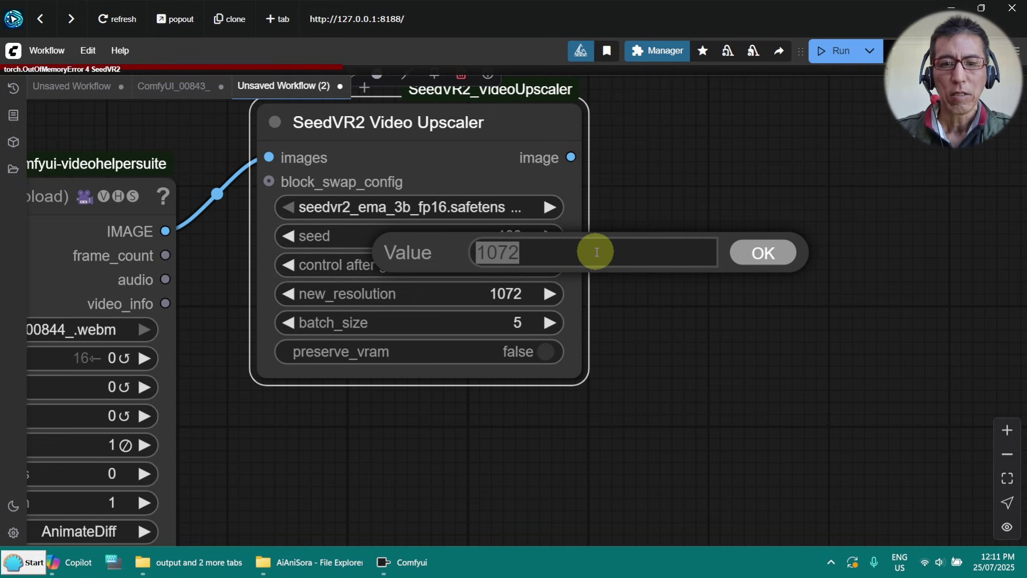
pyautogui.click(597, 252)
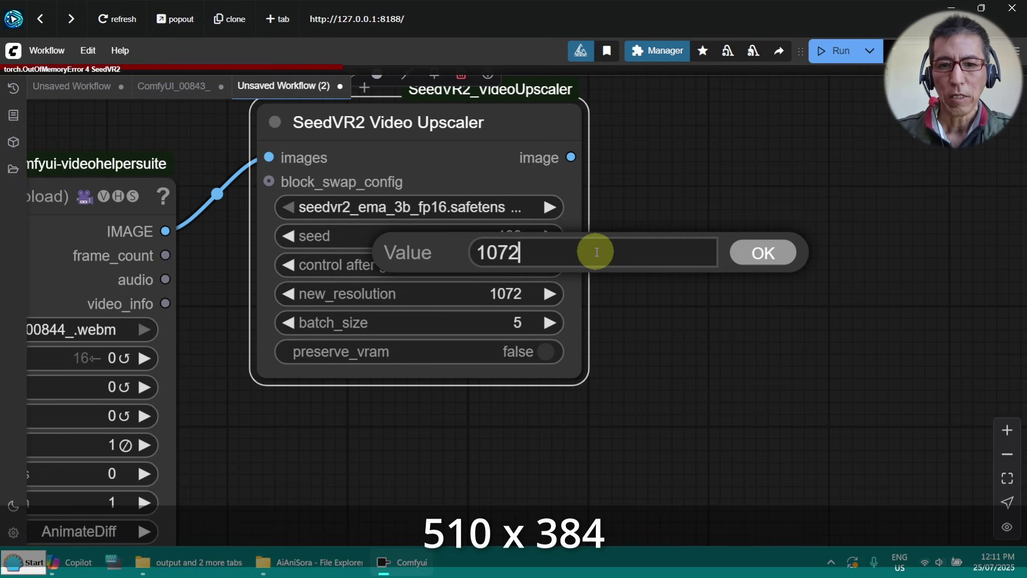
pyautogui.moveTo(596, 252); pyautogui.dragTo(489, 234)
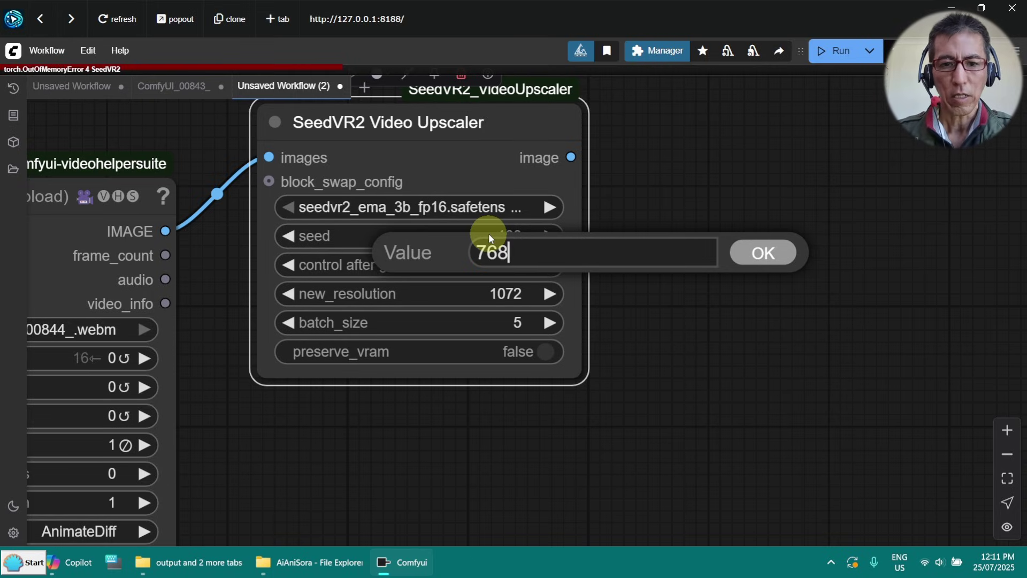
pyautogui.click(762, 256)
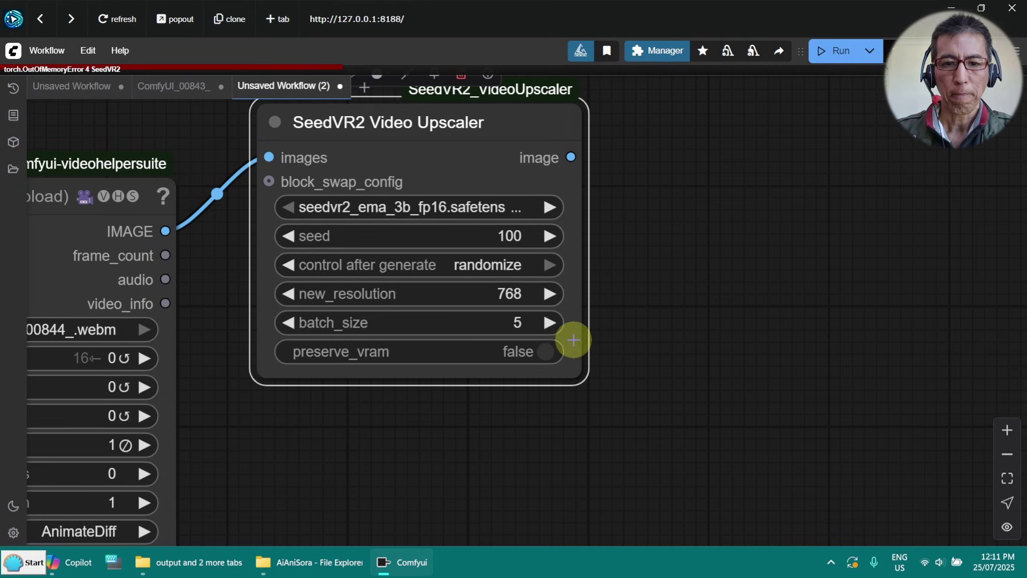
pyautogui.click(284, 323)
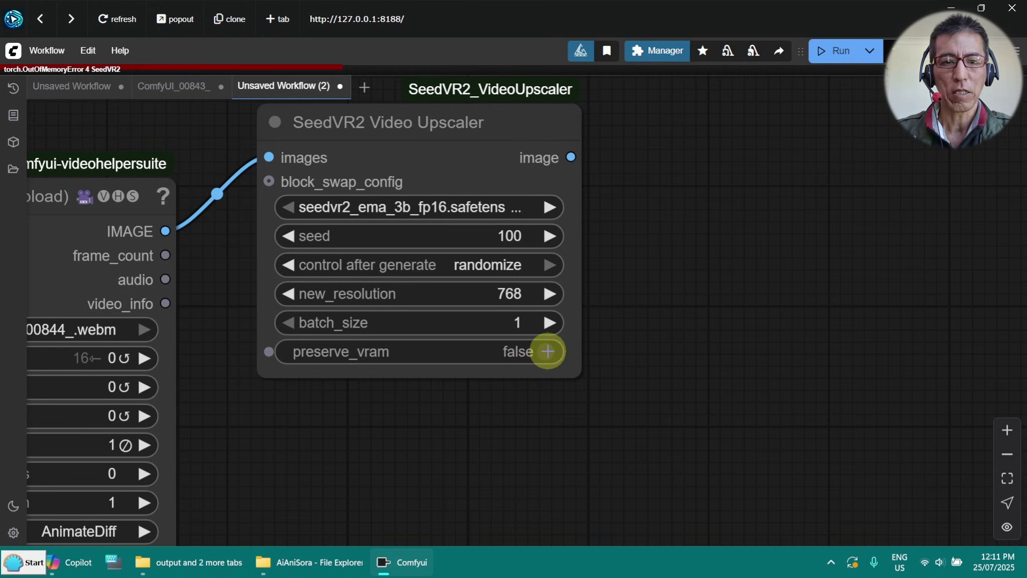
pyautogui.click(547, 350)
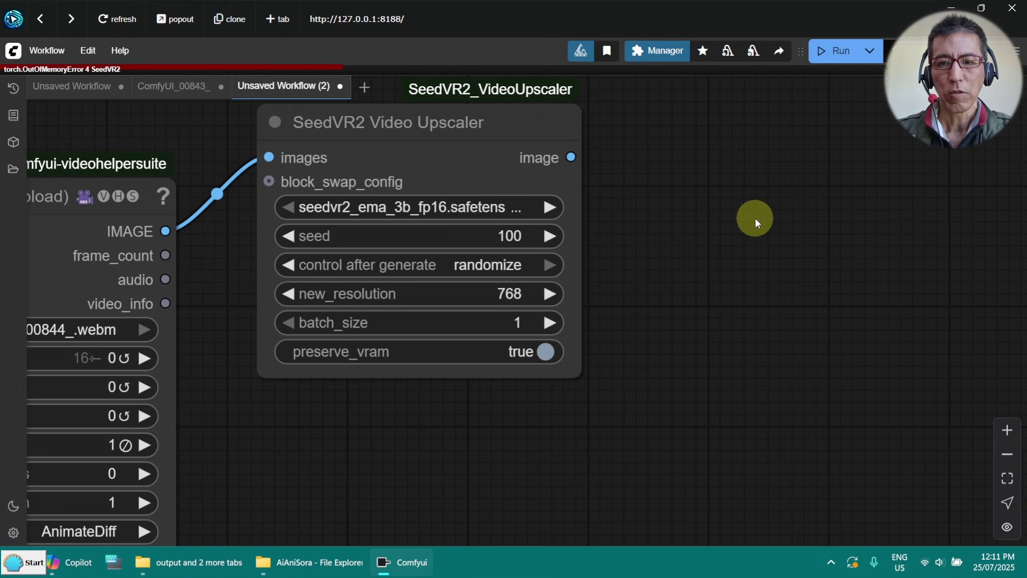
# Add a Video Combine node linked to the upscaler output, with format image/webp.
pyautogui.scroll(-2, 756, 217)
pyautogui.moveTo(757, 224); pyautogui.dragTo(585, 227)
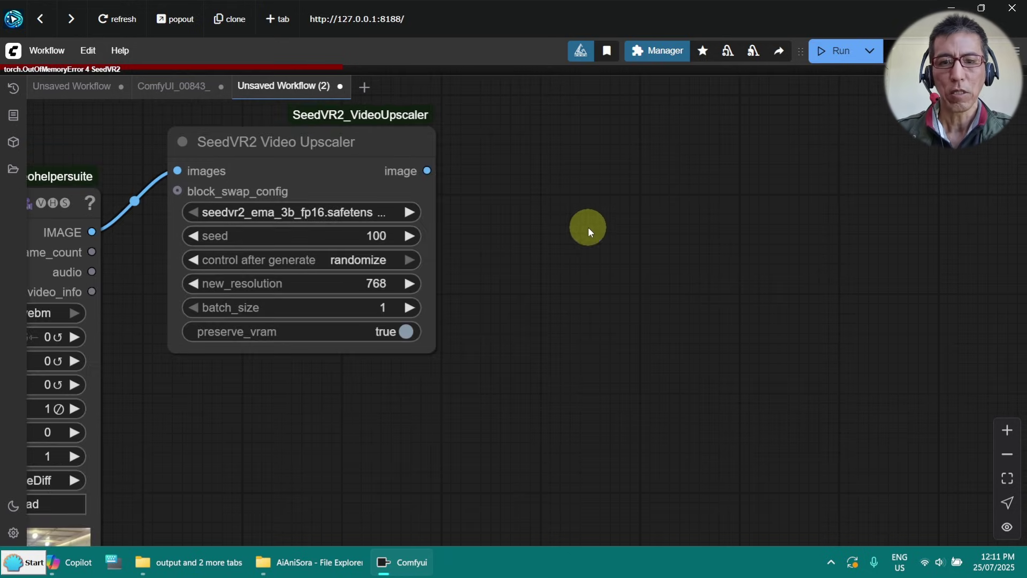
pyautogui.doubleClick(588, 227)
pyautogui.write('vide')
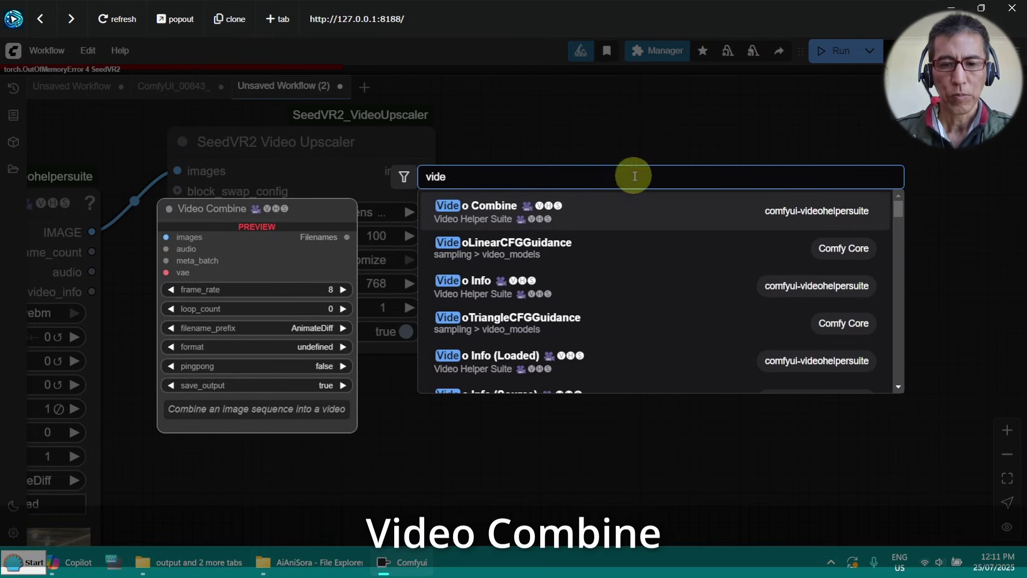
pyautogui.press('Return')
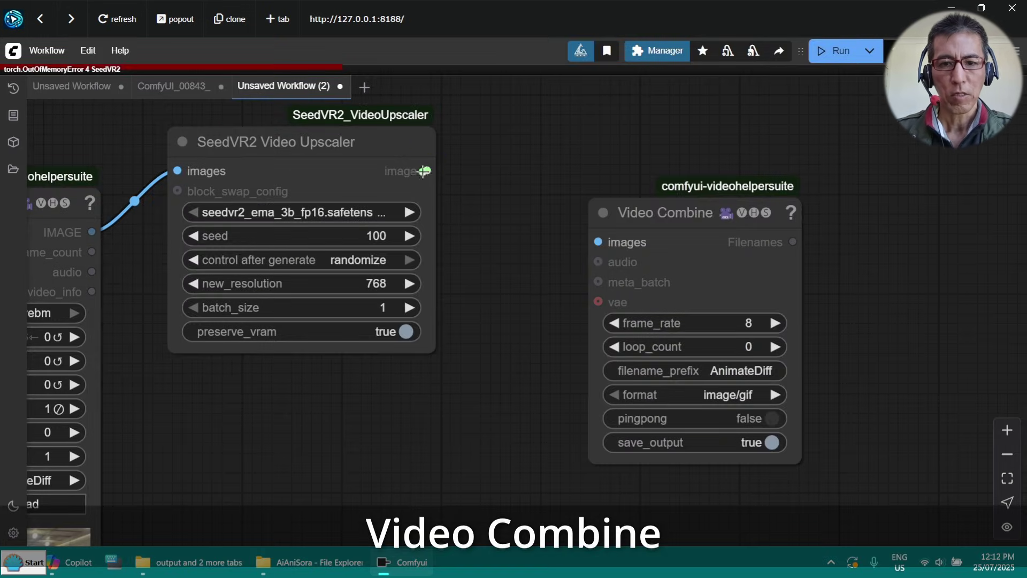
pyautogui.moveTo(662, 206); pyautogui.dragTo(619, 171)
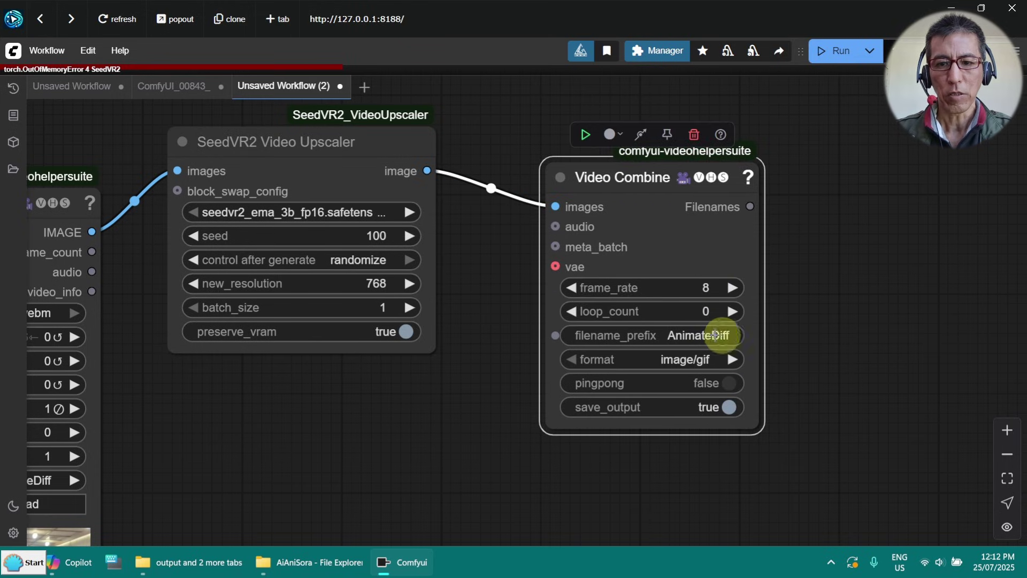
pyautogui.click(691, 360)
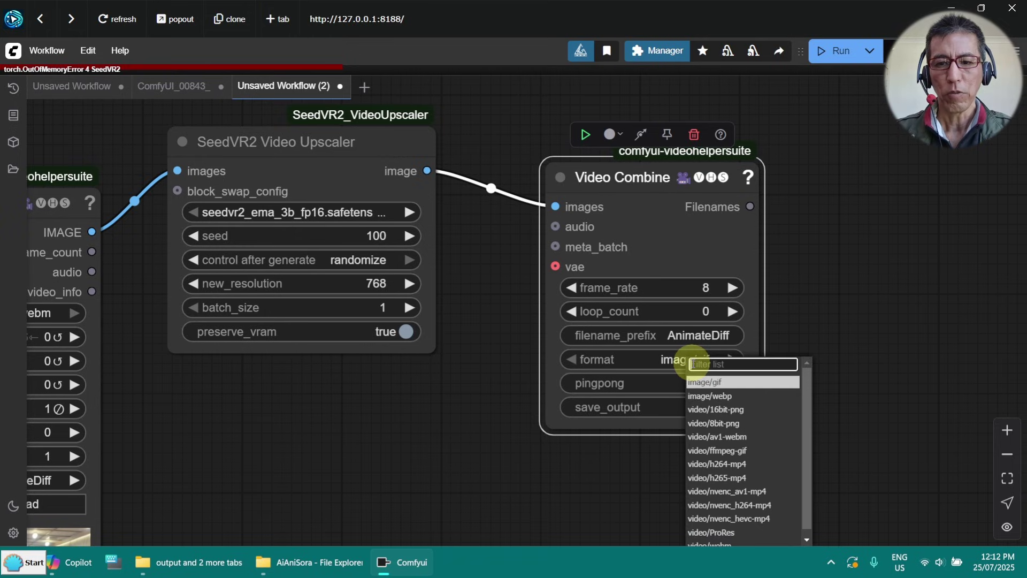
pyautogui.click(771, 396)
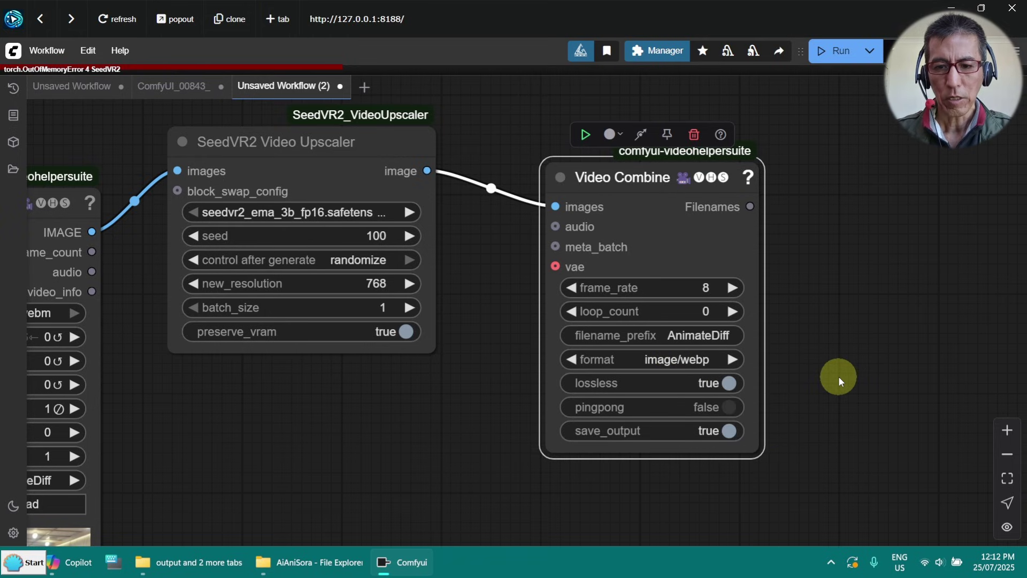
pyautogui.hscroll(-5, 665, 401)
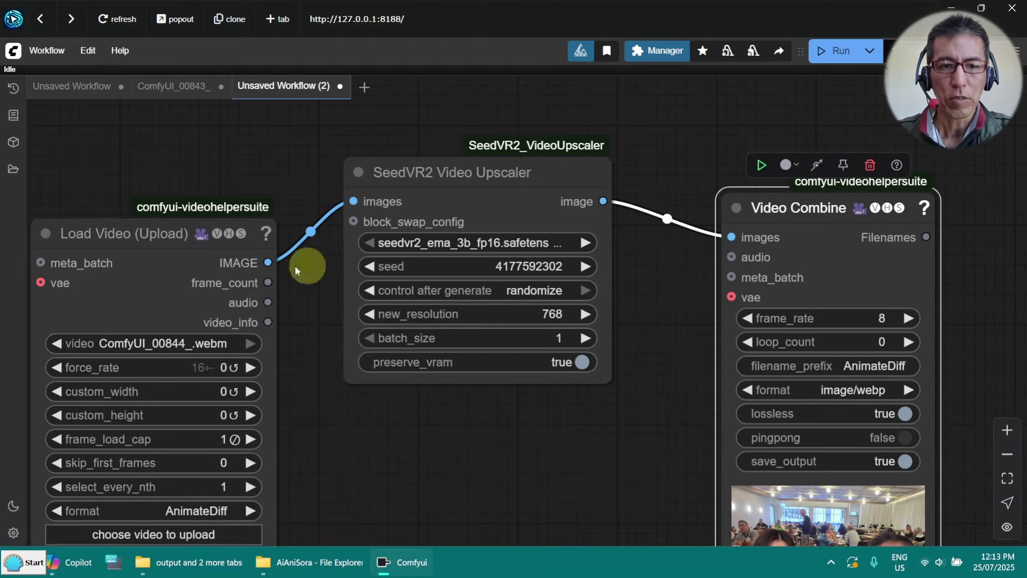
# Move the Load Video node under the upscaler and line up the original and upscaled previews side by side.
pyautogui.moveTo(142, 226); pyautogui.dragTo(285, 412)
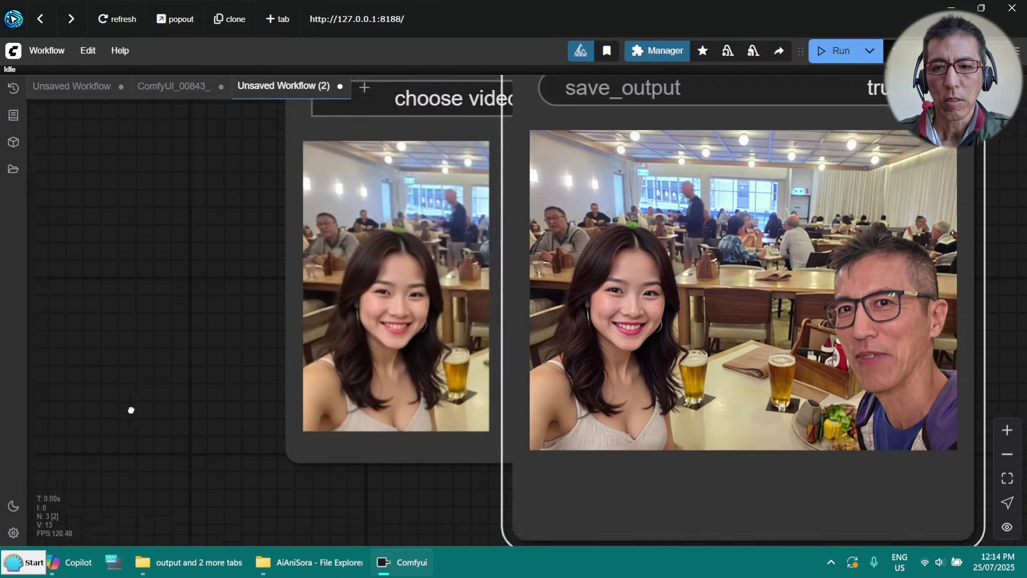
pyautogui.moveTo(157, 397); pyautogui.dragTo(106, 407)
pyautogui.scroll(3, 107, 401)
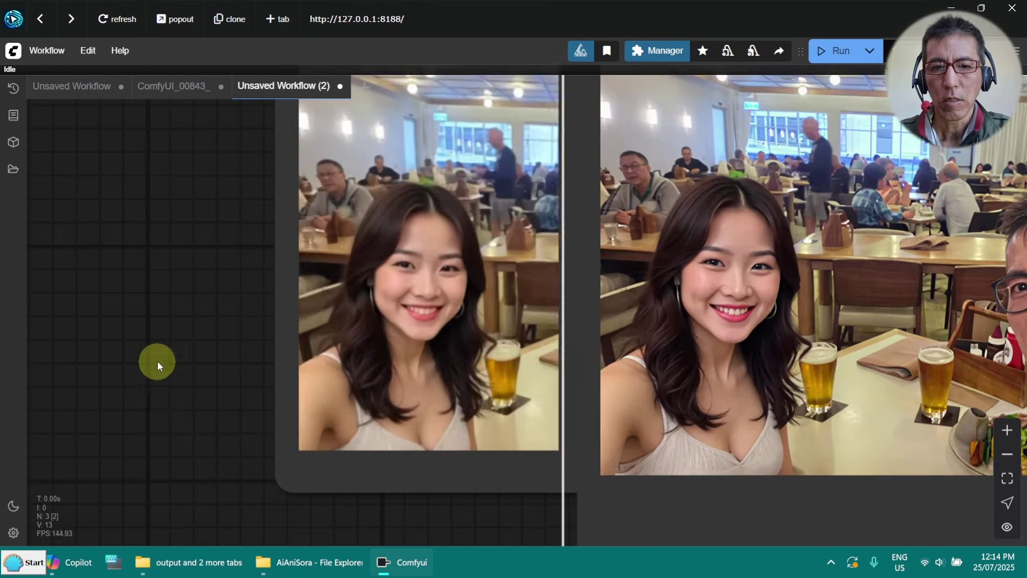
pyautogui.moveTo(159, 361); pyautogui.dragTo(69, 360)
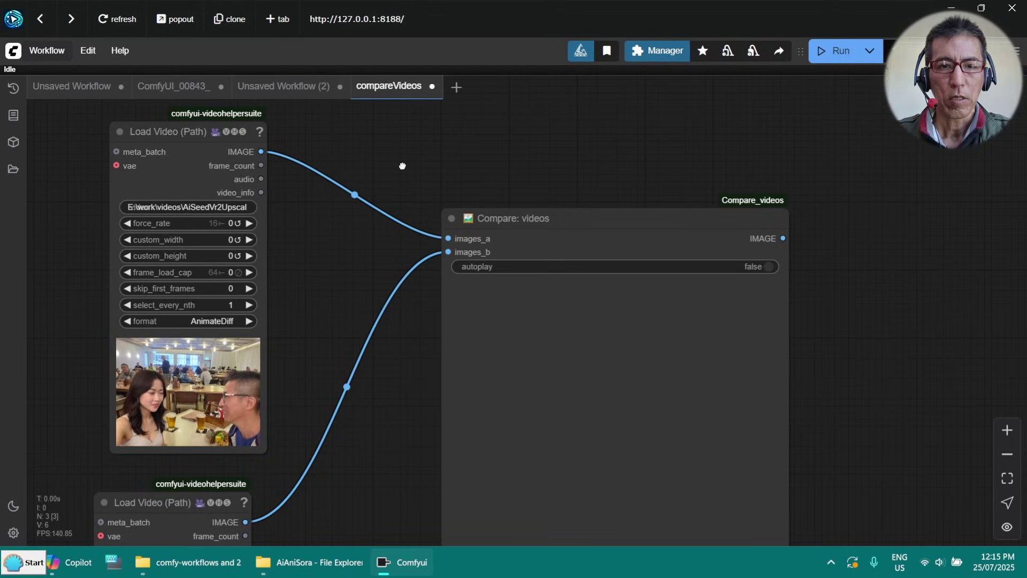
# Pan and zoom the compareVideos graph to bring the Compare: videos node into view.
pyautogui.moveTo(418, 173); pyautogui.dragTo(621, 238)
pyautogui.scroll(4, 532, 201)
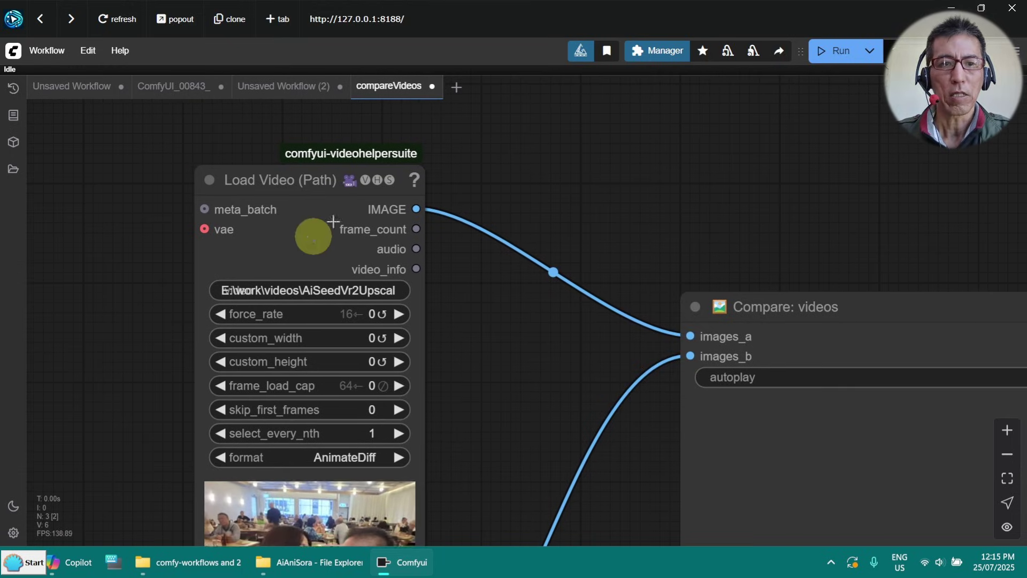
pyautogui.moveTo(573, 204); pyautogui.dragTo(555, 252)
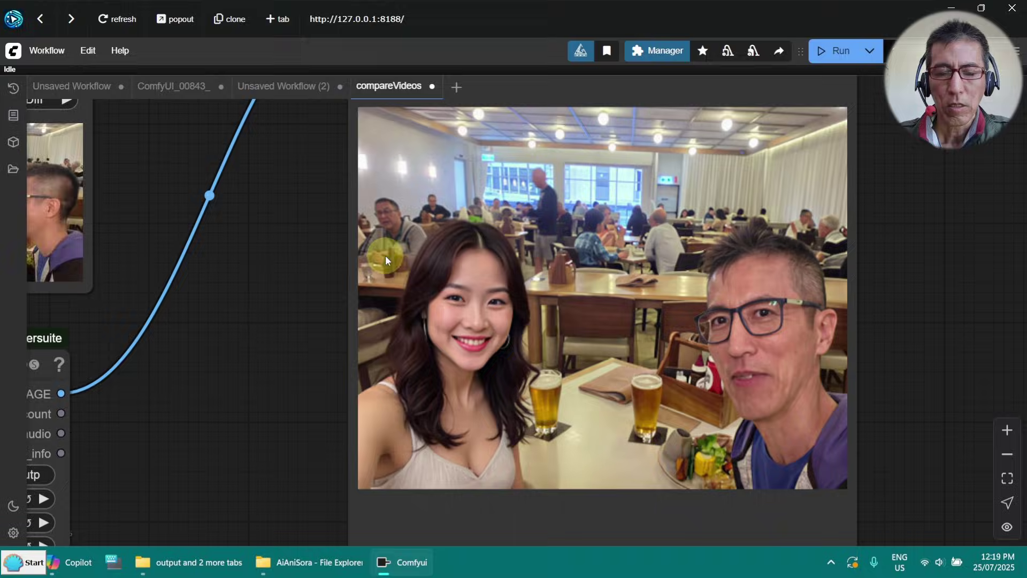
pyautogui.scroll(1, 259, 284)
pyautogui.scroll(3, 259, 285)
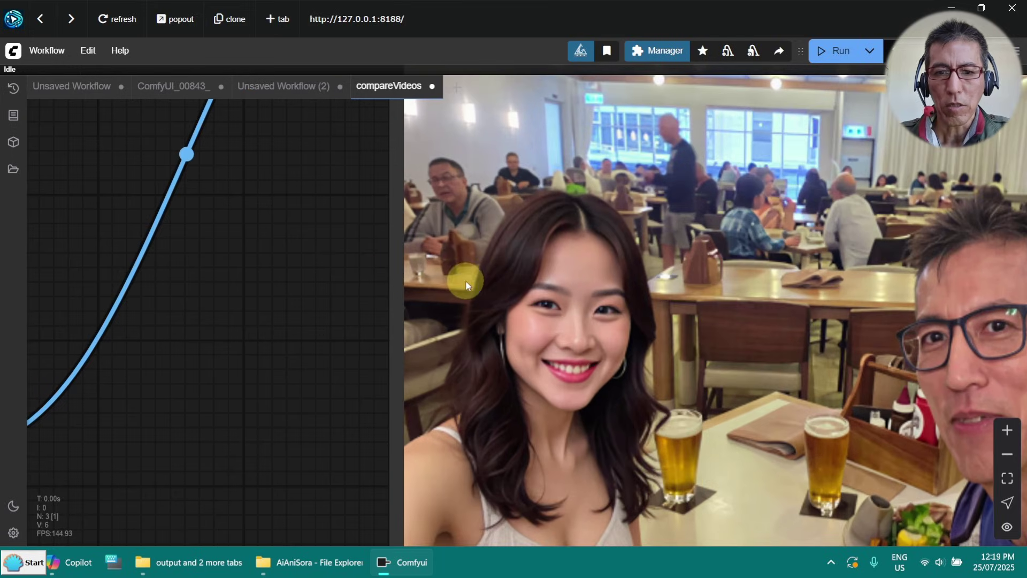
pyautogui.moveTo(481, 280); pyautogui.dragTo(457, 275)
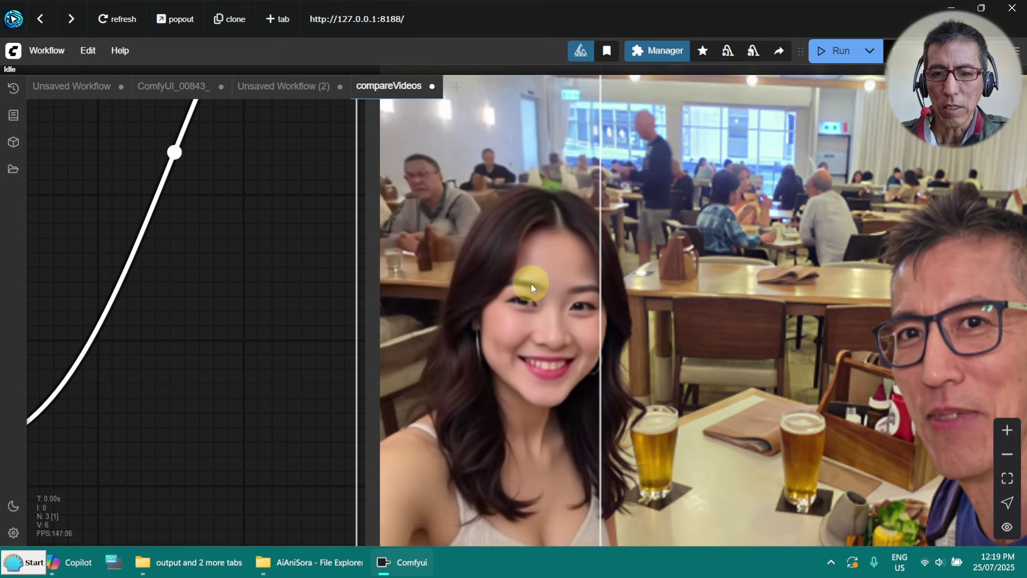
# Slide the comparison split left and right across the woman's face to compare detail.
pyautogui.moveTo(531, 283); pyautogui.dragTo(480, 296)
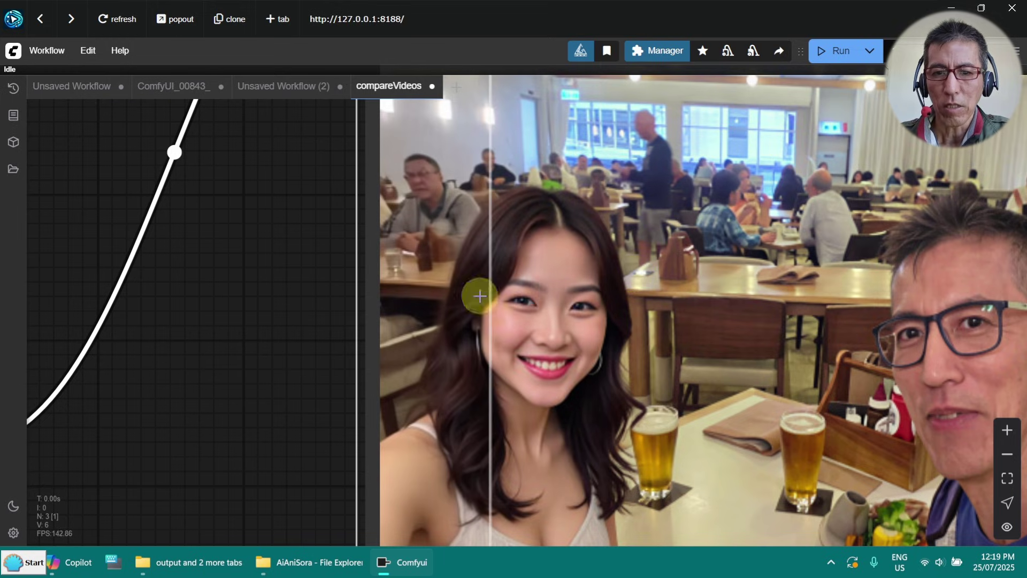
pyautogui.click(404, 206)
pyautogui.click(480, 192)
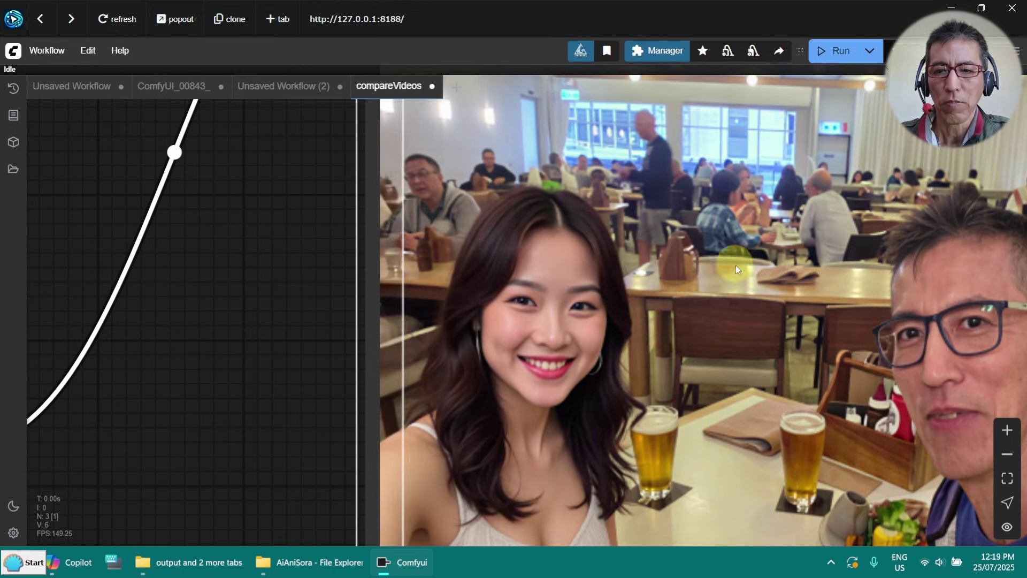
pyautogui.scroll(5, 738, 268)
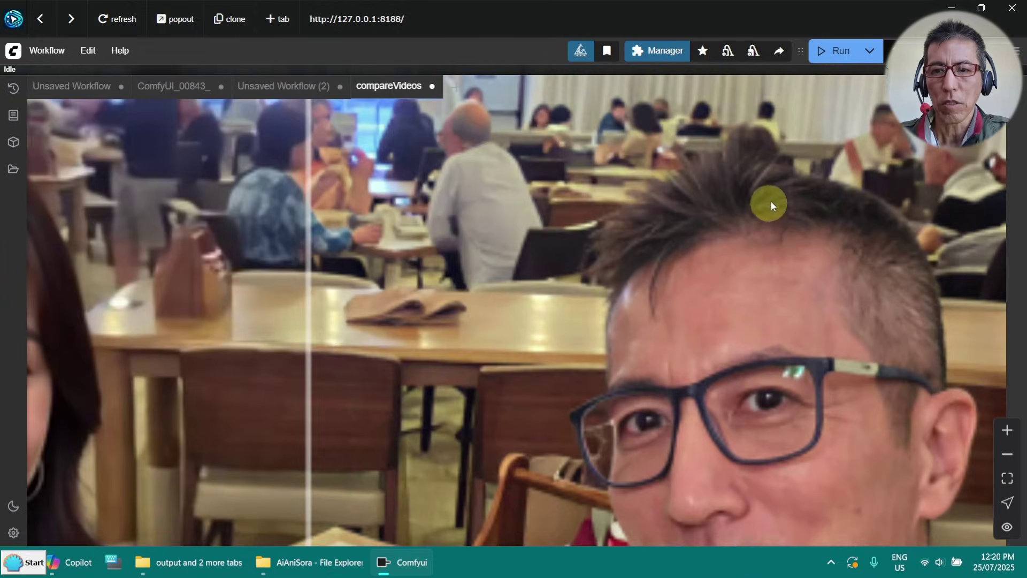
pyautogui.scroll(1, 773, 199)
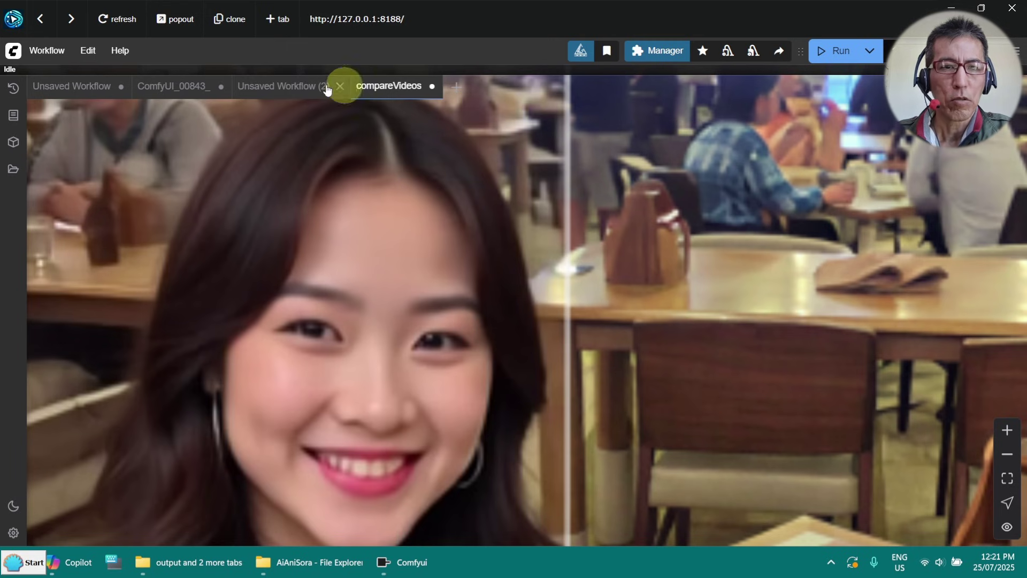
# Return to Unsaved Workflow (2) and rearrange Video Combine and Load Video to reveal the SeedVR2 upscaler.
pyautogui.click(252, 87)
pyautogui.scroll(-5, 357, 258)
pyautogui.scroll(3, 621, 280)
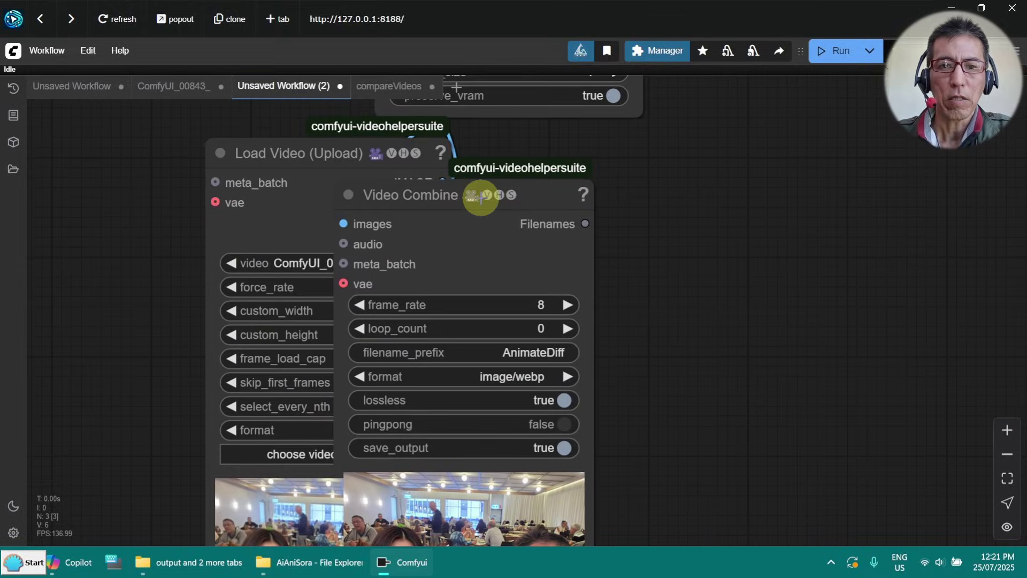
pyautogui.moveTo(496, 199); pyautogui.dragTo(854, 167)
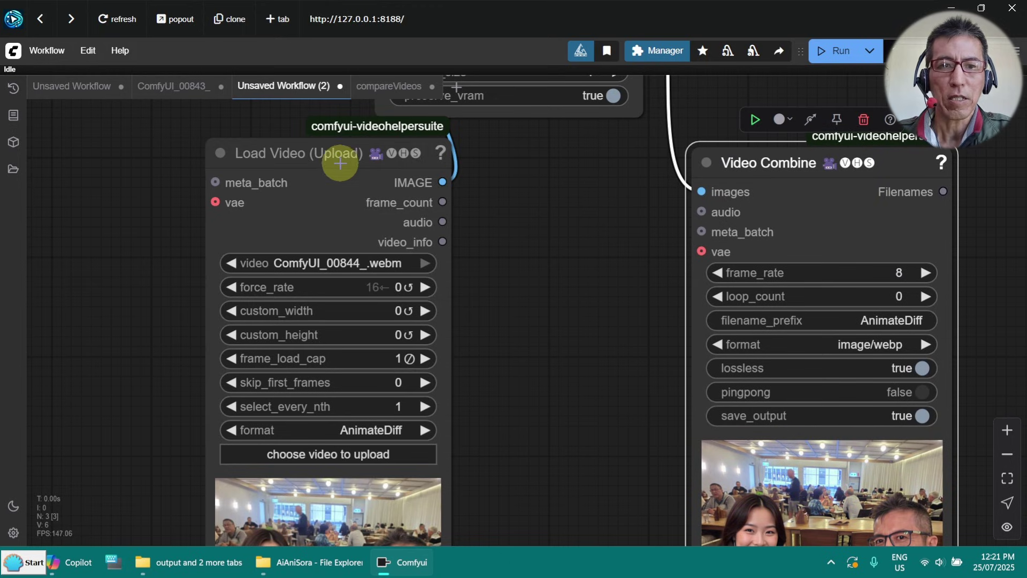
pyautogui.moveTo(341, 158); pyautogui.dragTo(211, 178)
pyautogui.click(525, 219)
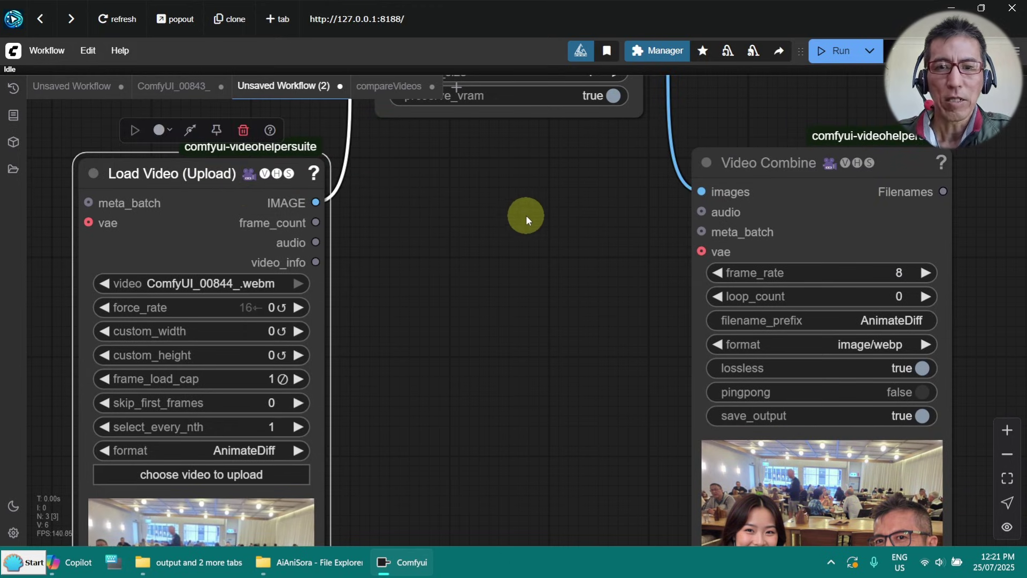
pyautogui.moveTo(525, 216); pyautogui.dragTo(543, 434)
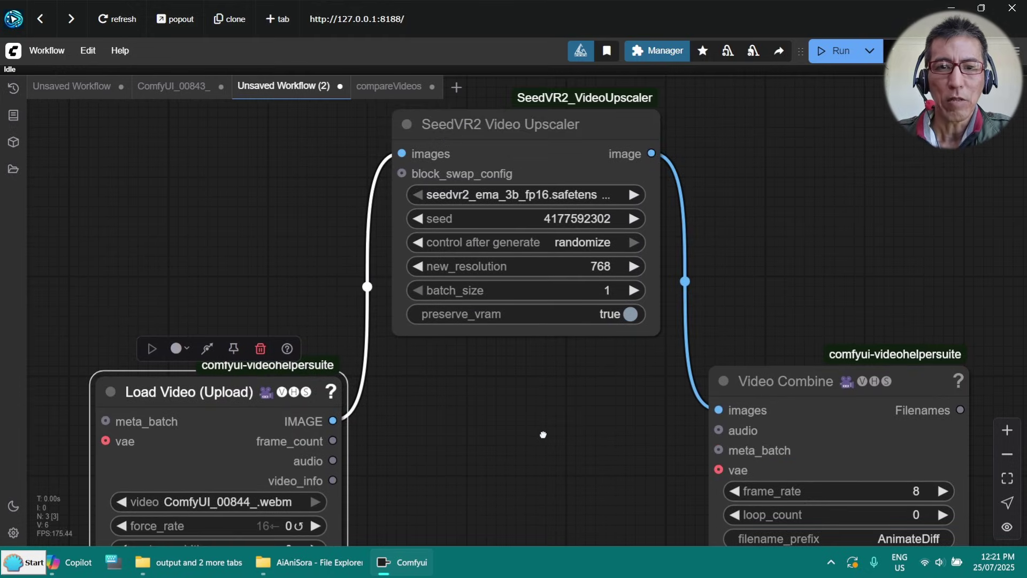
# Add a SeedVR2 BlockSwap Config node on free canvas.
pyautogui.doubleClick(291, 199)
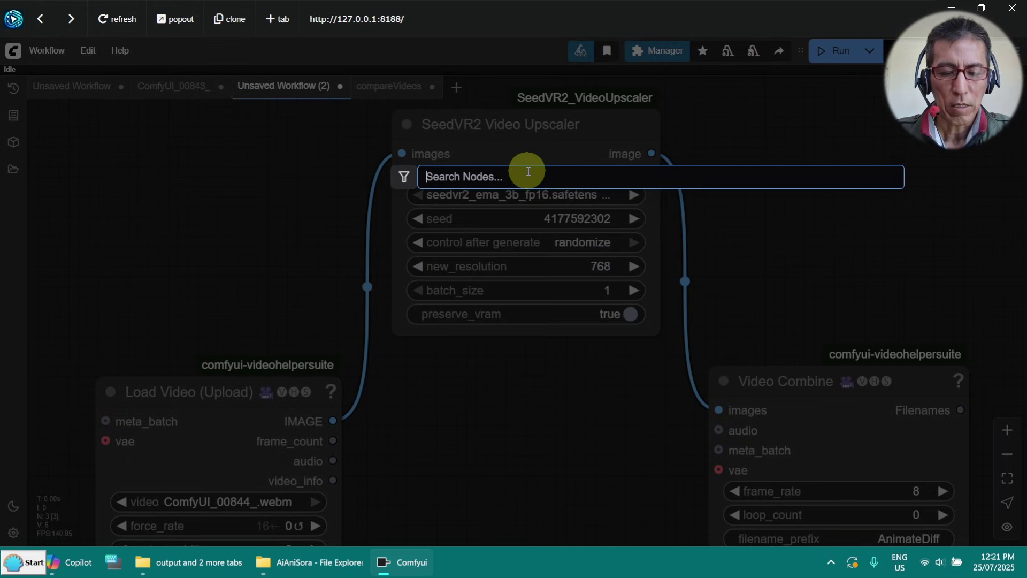
pyautogui.write('seedvr')
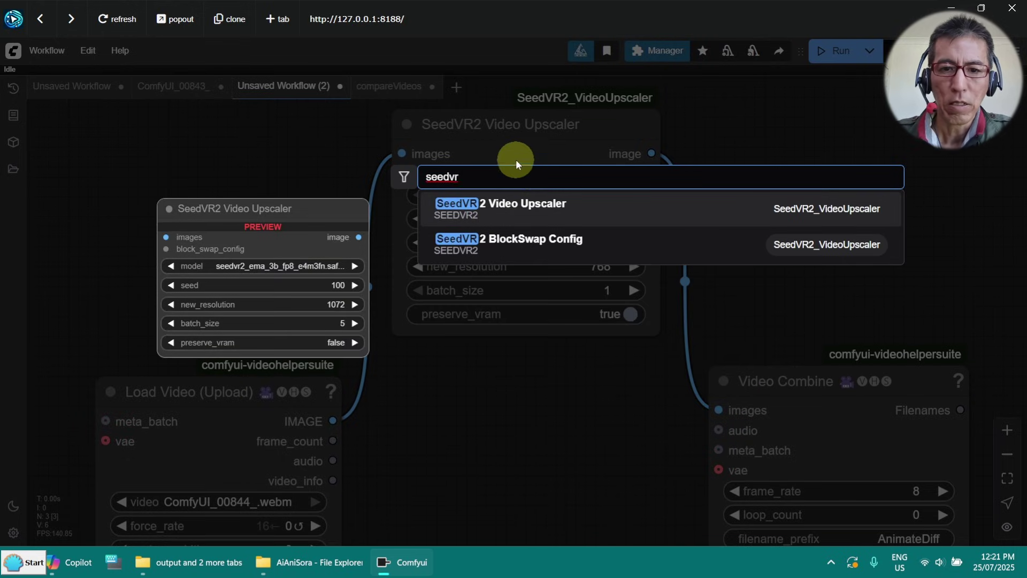
pyautogui.click(544, 239)
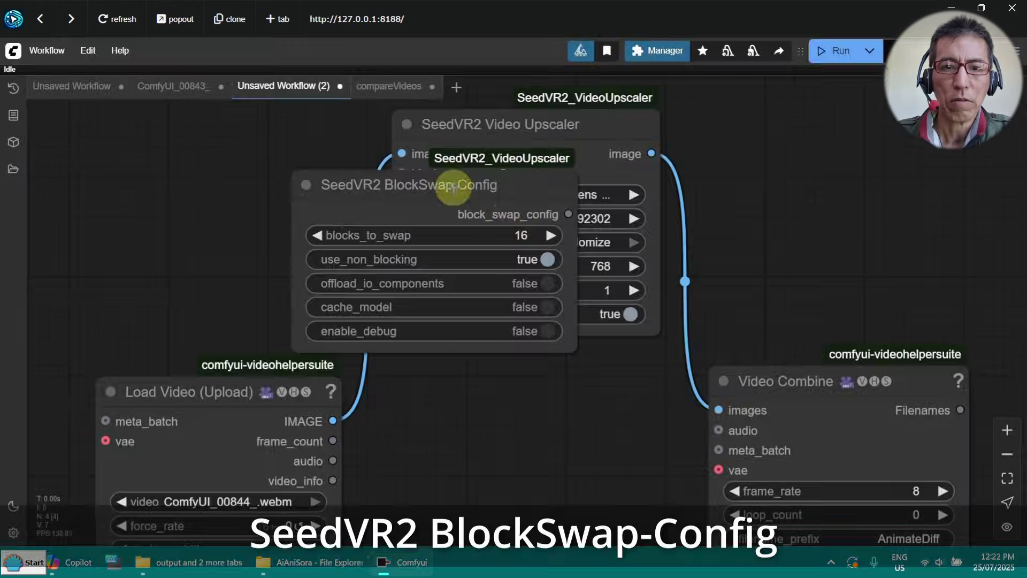
pyautogui.moveTo(453, 186); pyautogui.dragTo(196, 186)
pyautogui.moveTo(189, 260); pyautogui.dragTo(197, 217)
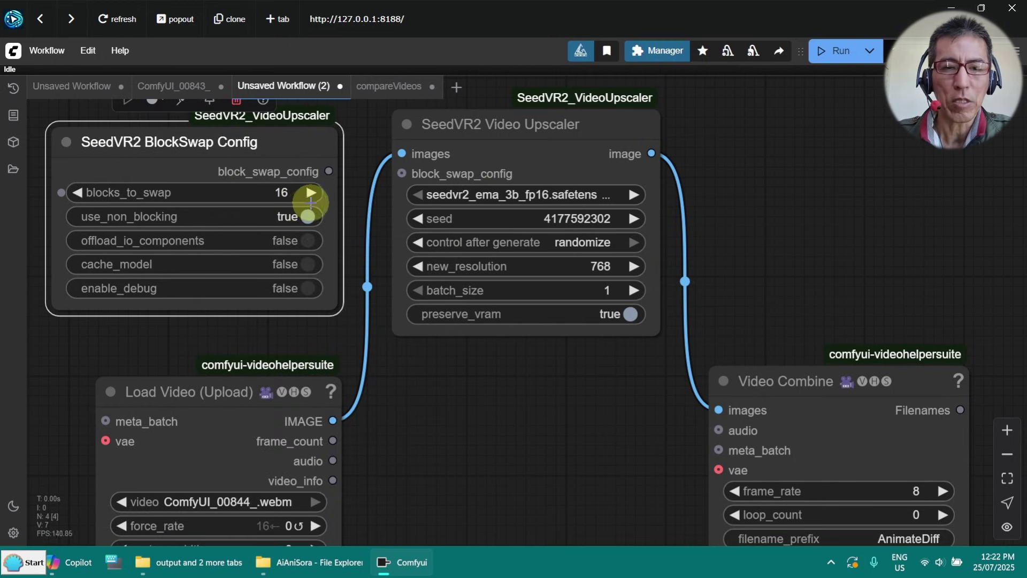
# Turn on offload_io_components, cache_model and enable_debug, and set blocks_to_swap to 36.
pyautogui.moveTo(307, 201)
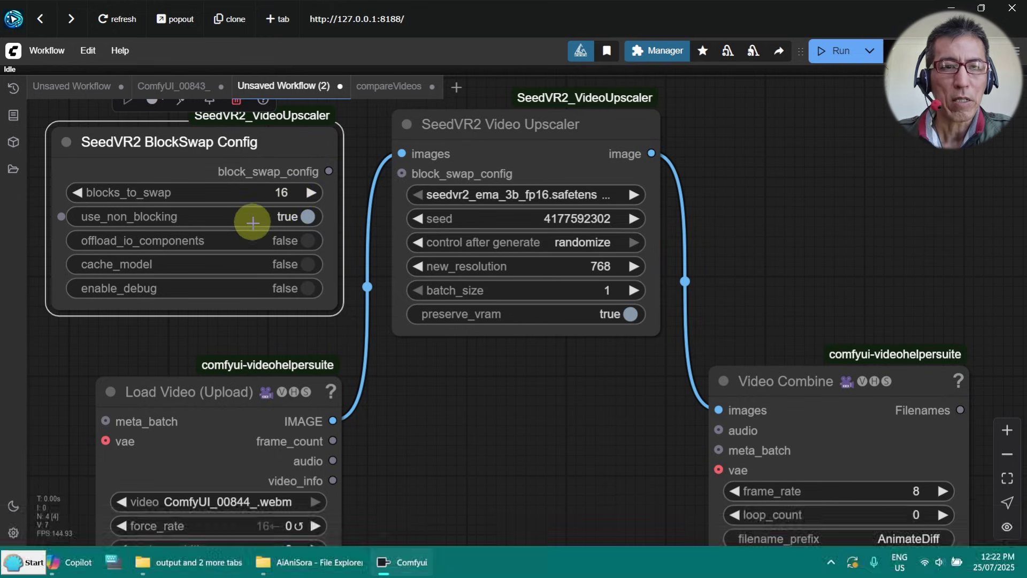
pyautogui.click(302, 240)
pyautogui.click(308, 263)
pyautogui.click(307, 288)
pyautogui.click(281, 193)
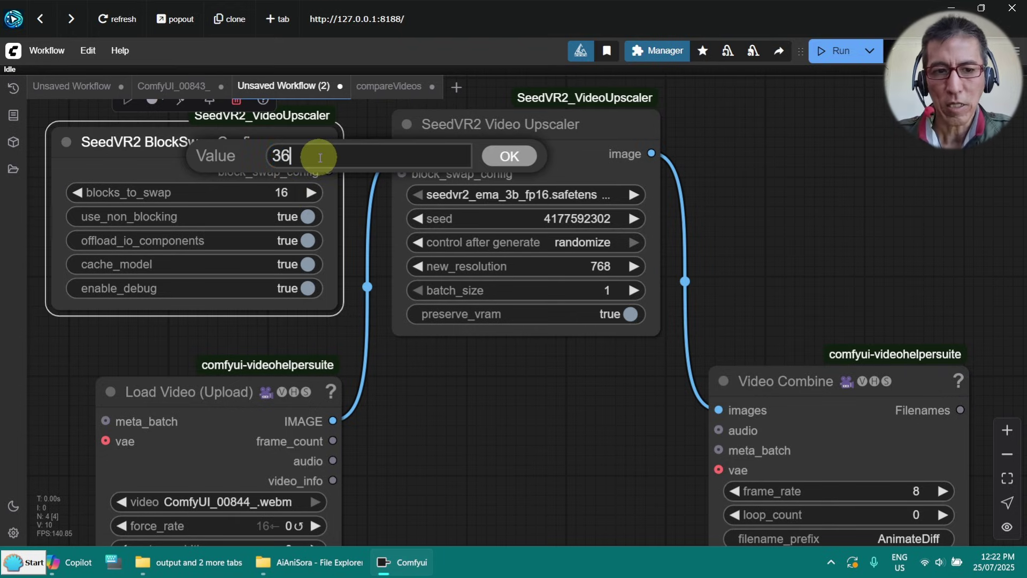
pyautogui.press('Return')
# Connect the BlockSwap config output to the upscaler's block_swap_config input.
pyautogui.moveTo(329, 171); pyautogui.dragTo(401, 174)
pyautogui.scroll(-3, 496, 395)
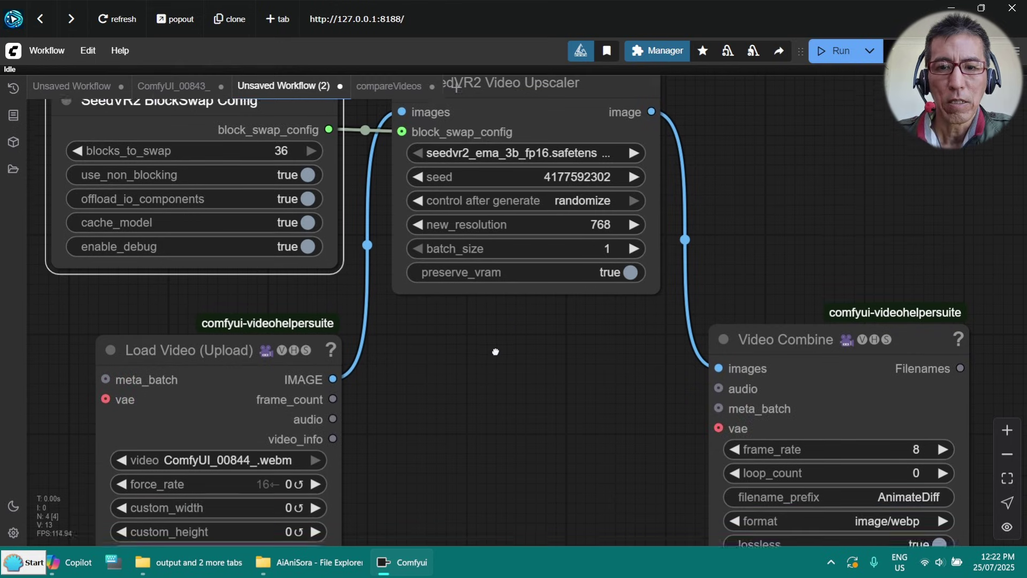
pyautogui.scroll(1, 505, 267)
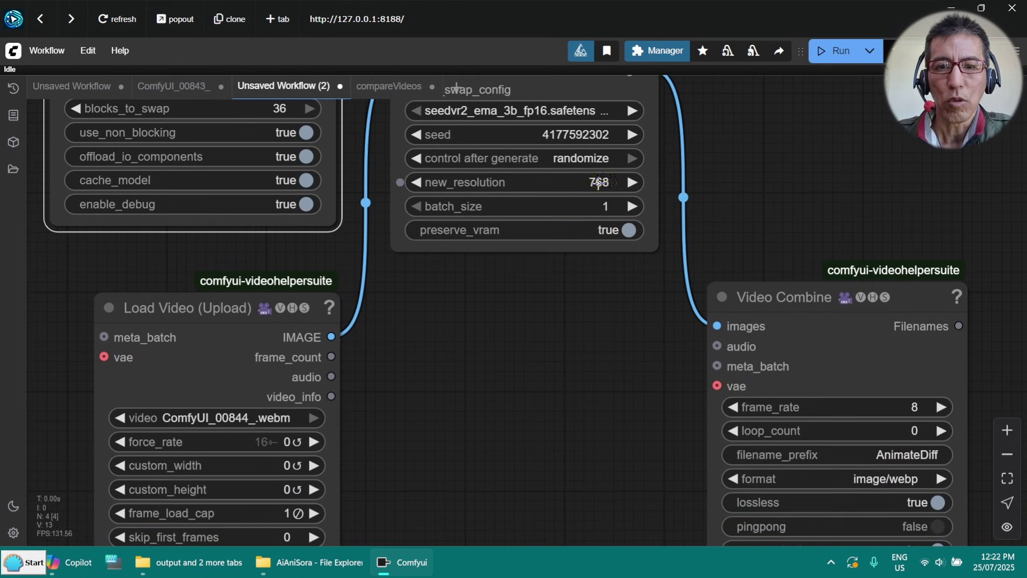
# Set the upscaler's new_resolution to 720 and batch_size to 5.
pyautogui.click(598, 182)
pyautogui.write('720')
pyautogui.click(822, 145)
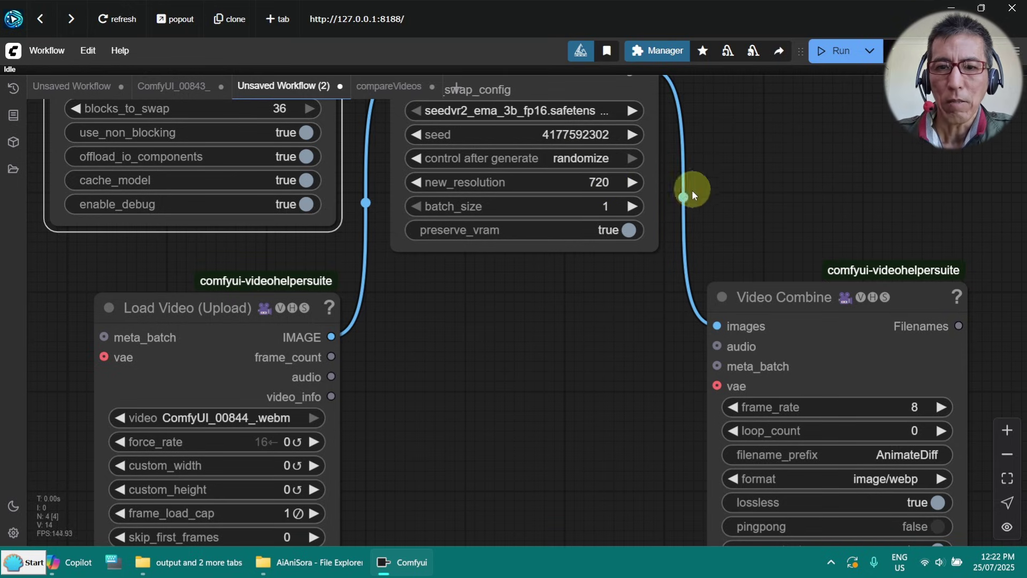
pyautogui.click(633, 208)
pyautogui.click(633, 208)
pyautogui.click(633, 208)
pyautogui.click(633, 208)
pyautogui.moveTo(520, 318); pyautogui.dragTo(509, 285)
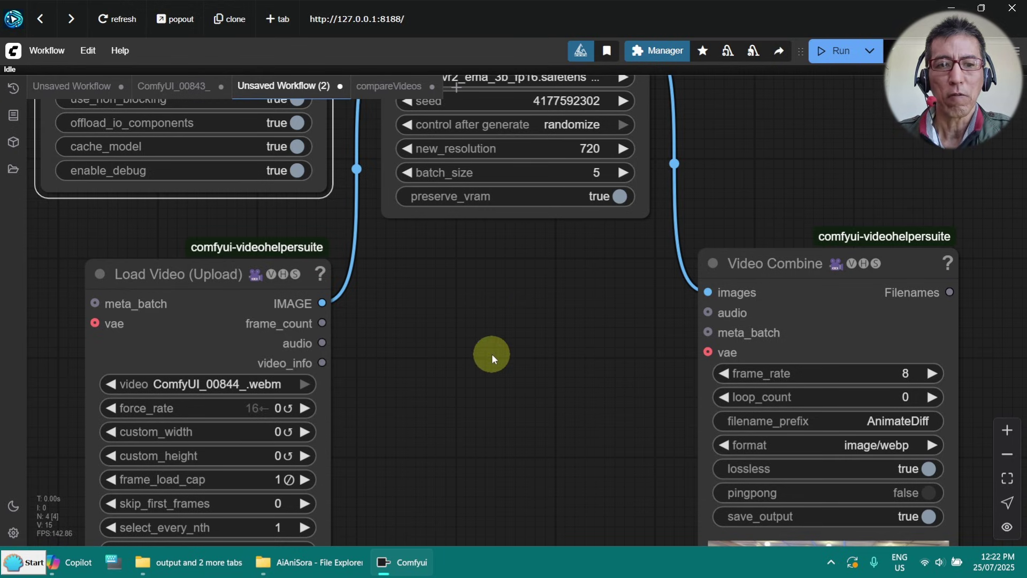
# Set Load Video's frame_load_cap to 0 and Video Combine's frame_rate to 16.
pyautogui.moveTo(492, 354); pyautogui.dragTo(531, 207)
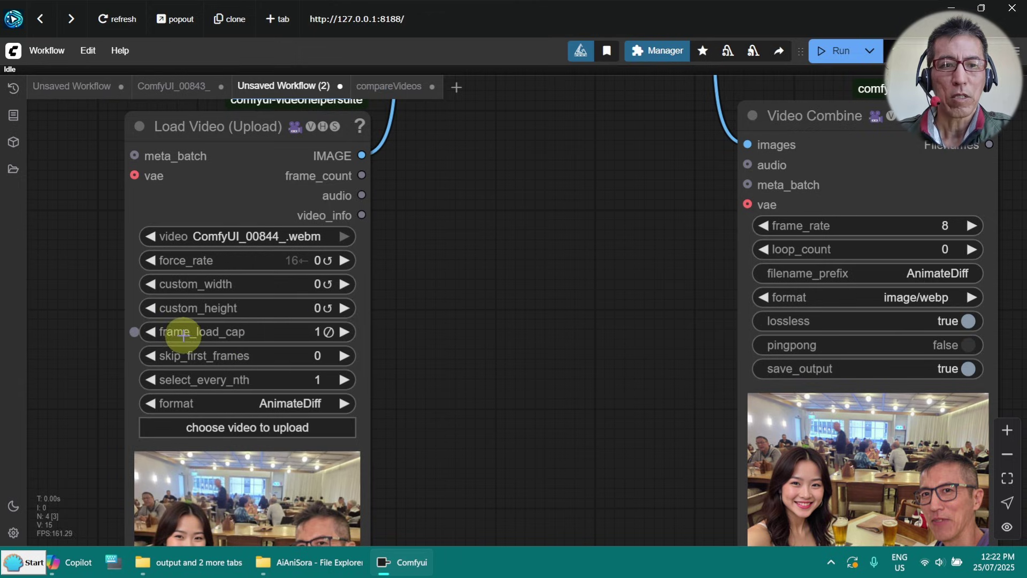
pyautogui.click(148, 333)
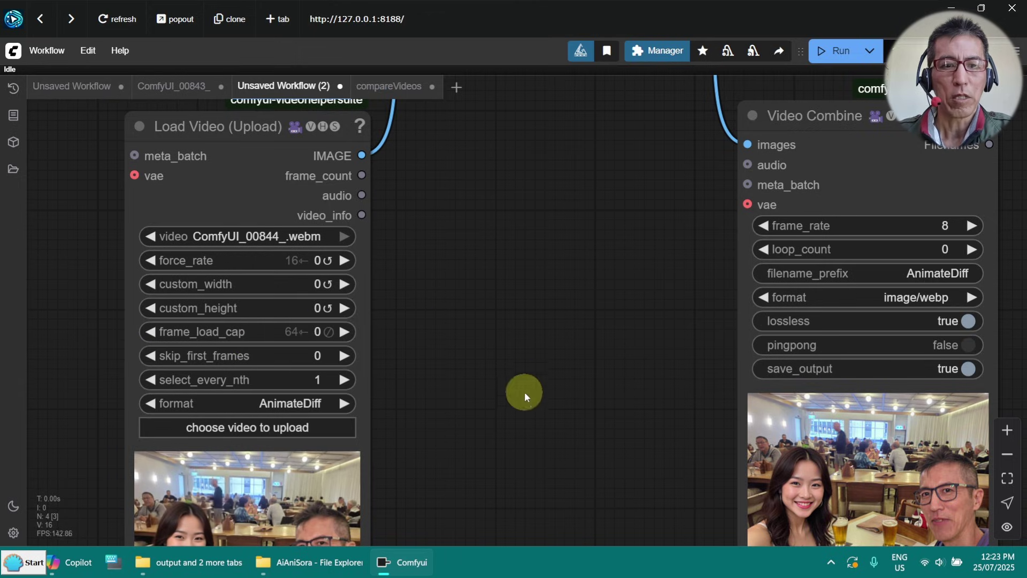
pyautogui.moveTo(525, 395); pyautogui.dragTo(340, 351)
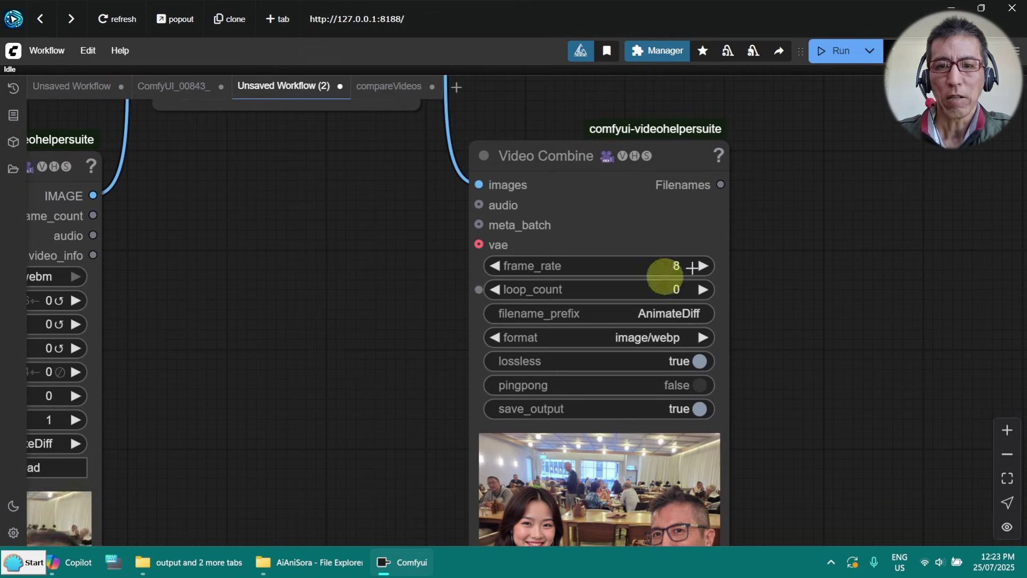
pyautogui.click(676, 266)
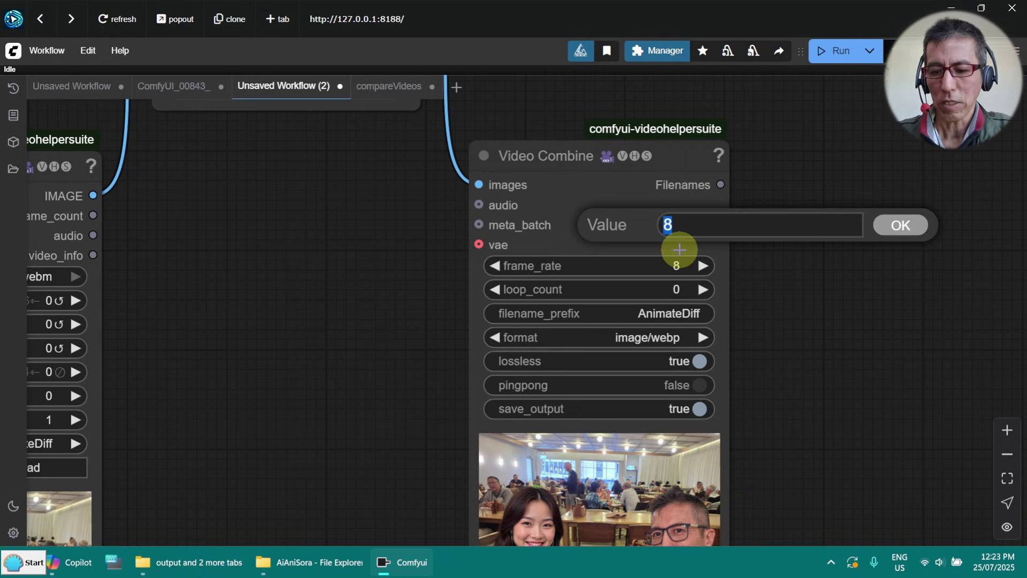
pyautogui.write('16')
pyautogui.click(888, 226)
pyautogui.click(825, 314)
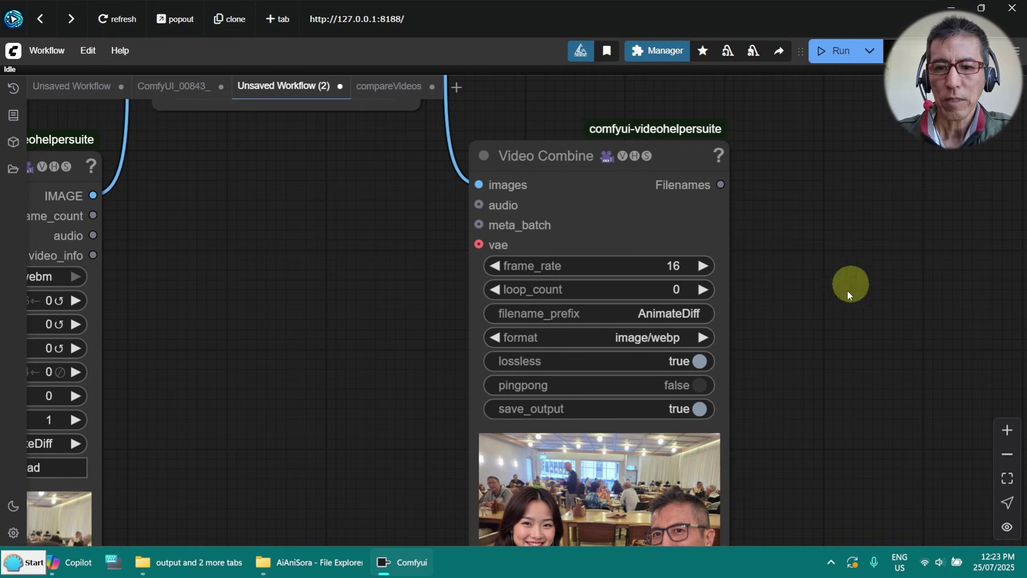
# Choose video/h264-mp4 as the Video Combine output format.
pyautogui.click(672, 333)
pyautogui.scroll(-3, 735, 312)
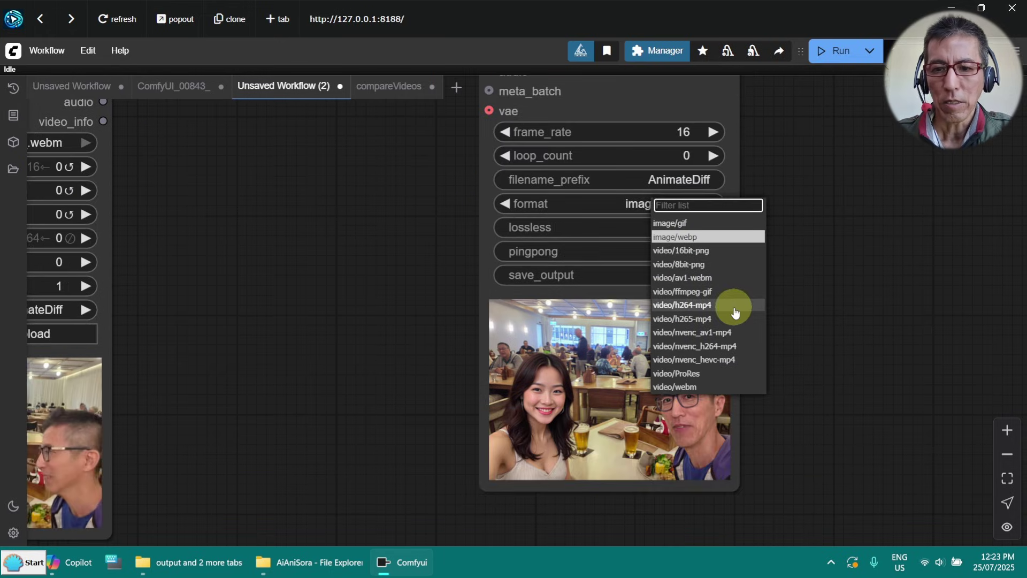
pyautogui.click(735, 312)
pyautogui.click(309, 332)
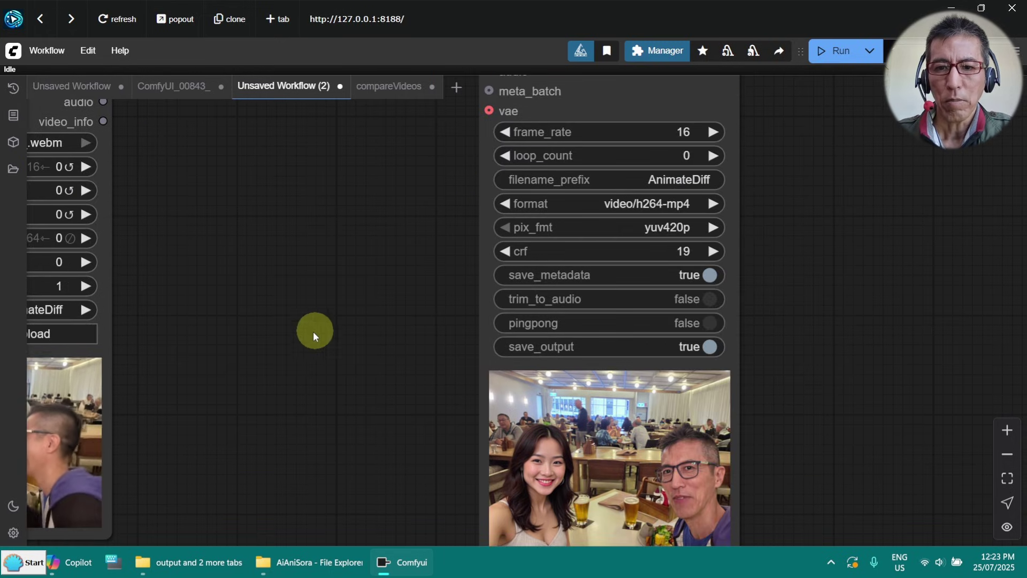
pyautogui.moveTo(313, 333); pyautogui.dragTo(529, 442)
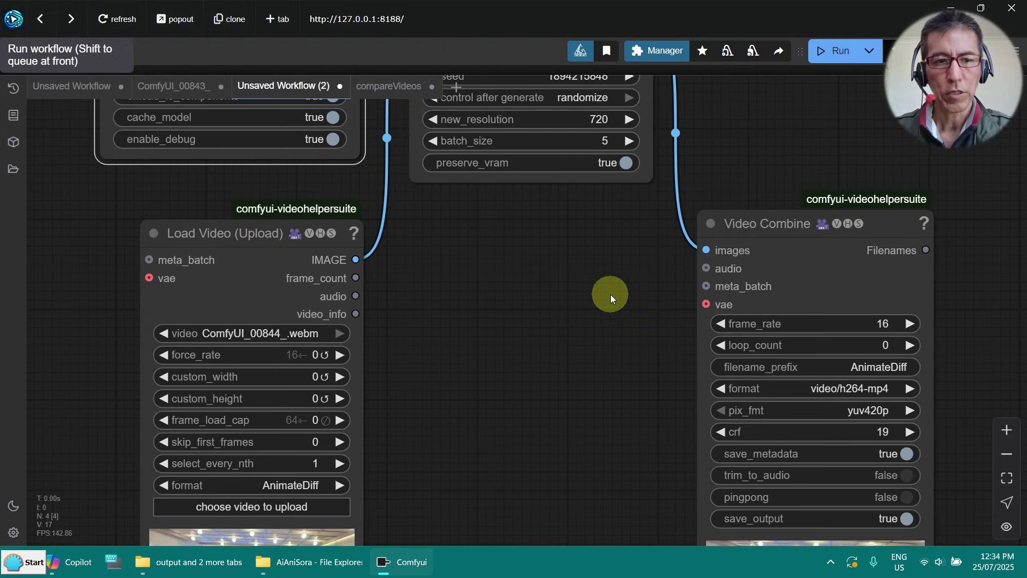
pyautogui.scroll(-1, 611, 294)
# Review the finished upscale run in the Queue history panel, then close it.
pyautogui.click(20, 89)
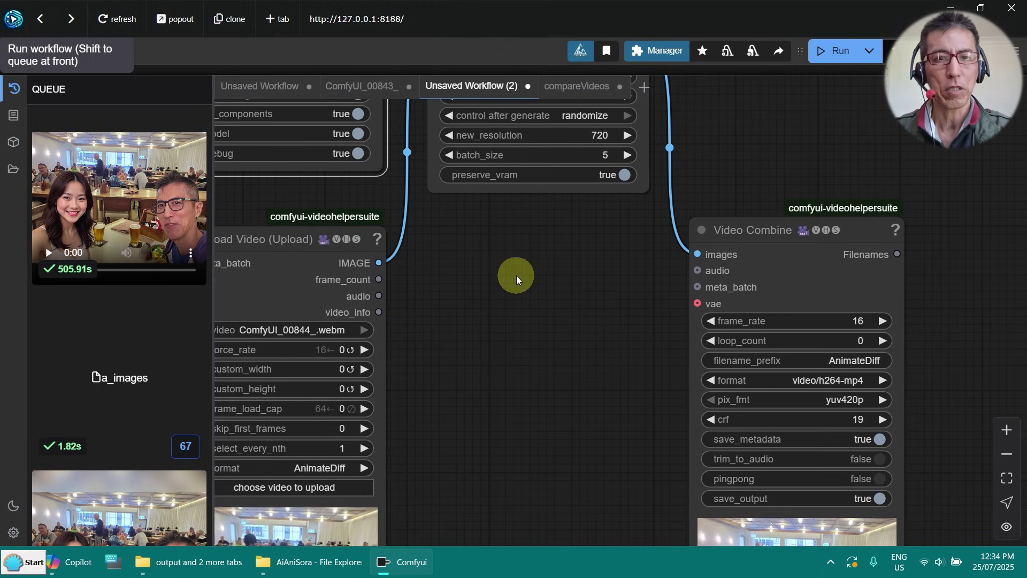
pyautogui.click(12, 89)
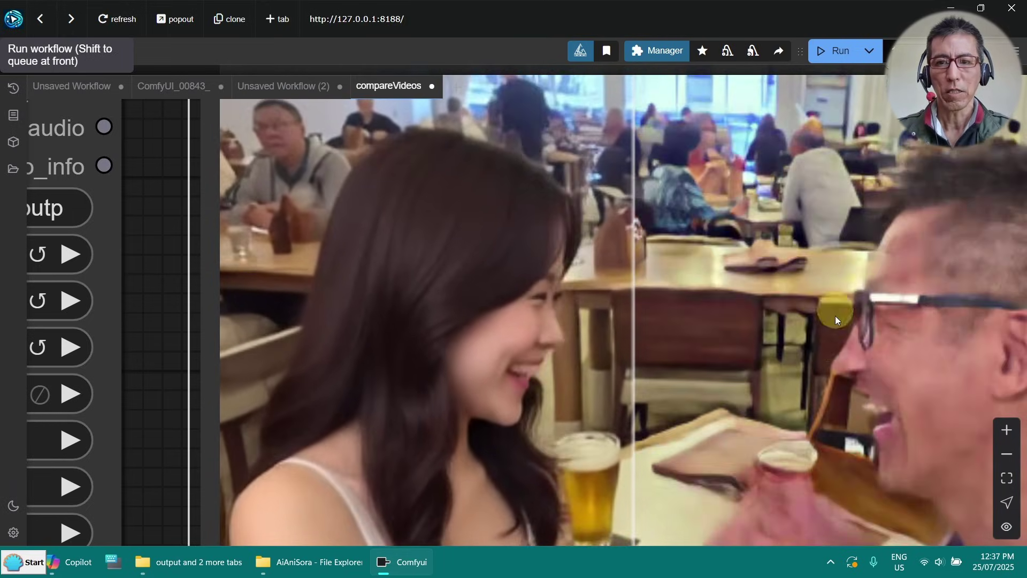
# Shift the comparison split right, then to the middle, and move the Compare: videos node left over Load Video.
pyautogui.scroll(-4, 814, 318)
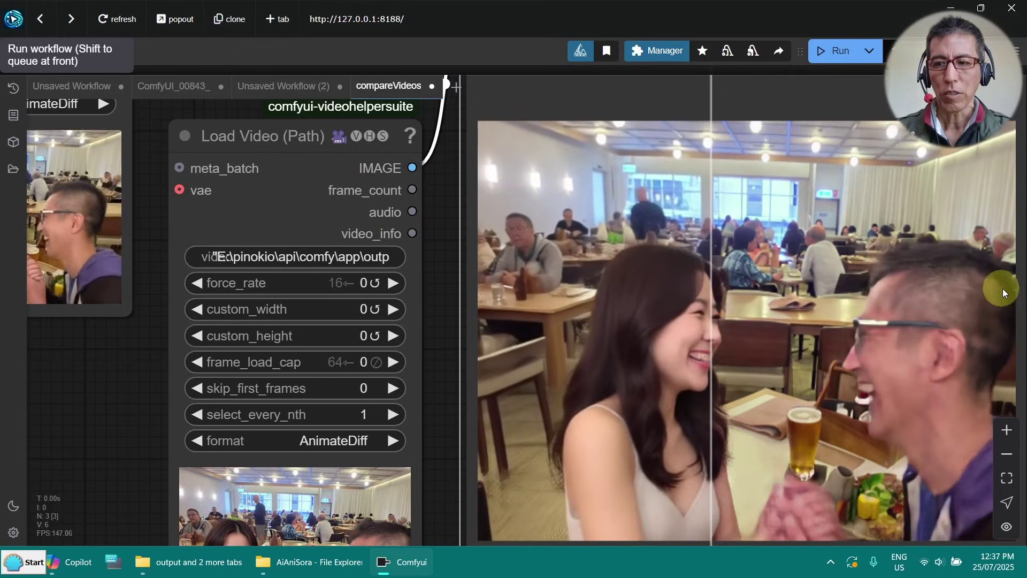
pyautogui.click(993, 305)
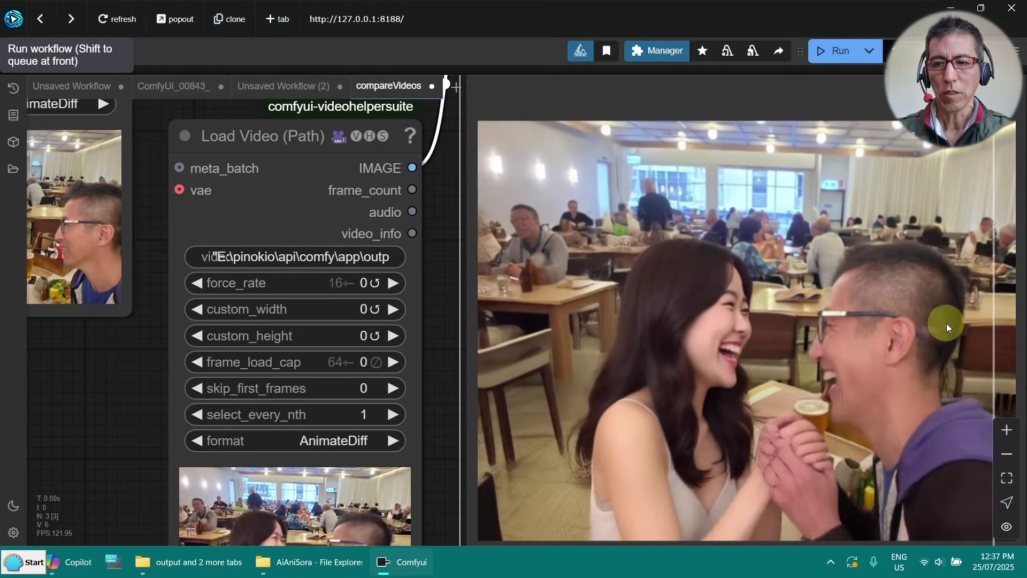
pyautogui.click(811, 341)
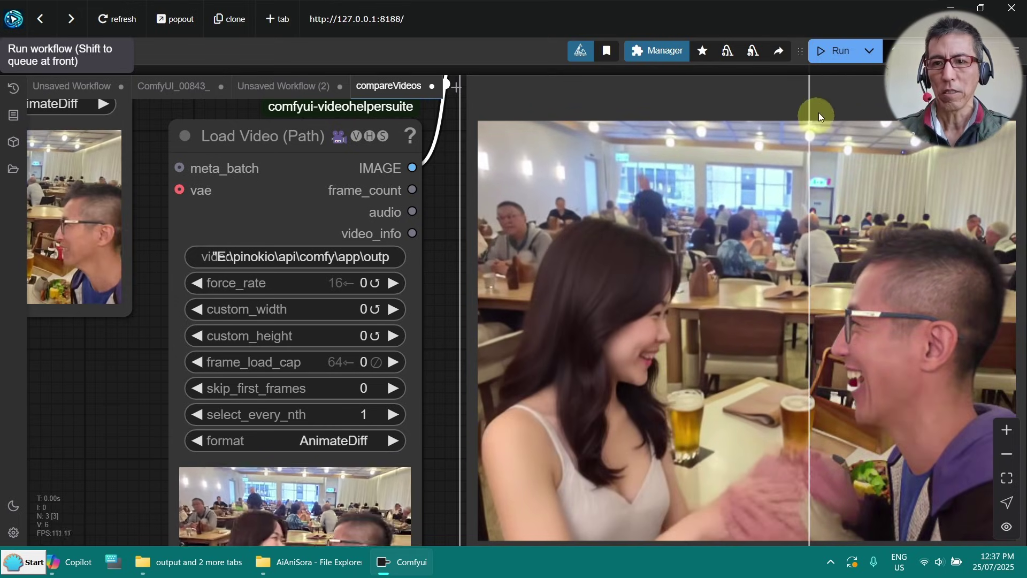
pyautogui.moveTo(781, 93); pyautogui.dragTo(618, 102)
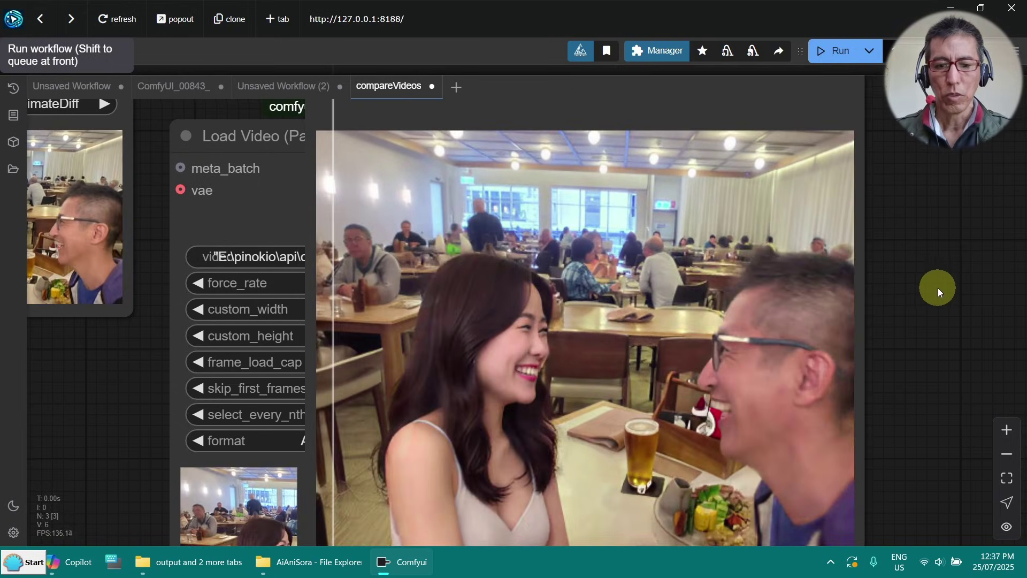
# Pan and zoom so the whole upscaled-versus-original comparison fills the view.
pyautogui.scroll(-8, 939, 278)
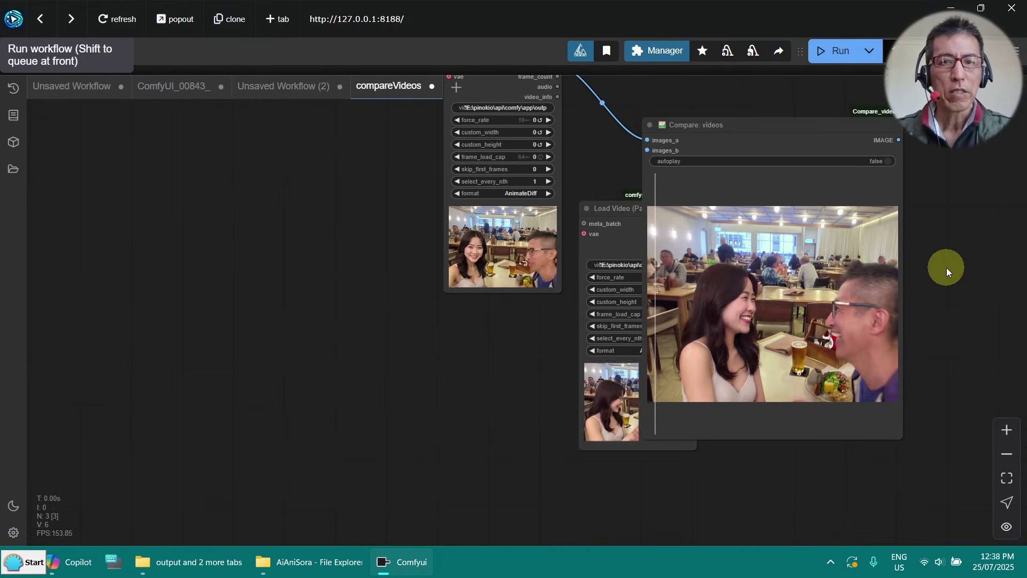
pyautogui.moveTo(949, 264); pyautogui.dragTo(733, 275)
pyautogui.scroll(2, 733, 277)
pyautogui.scroll(2, 733, 277)
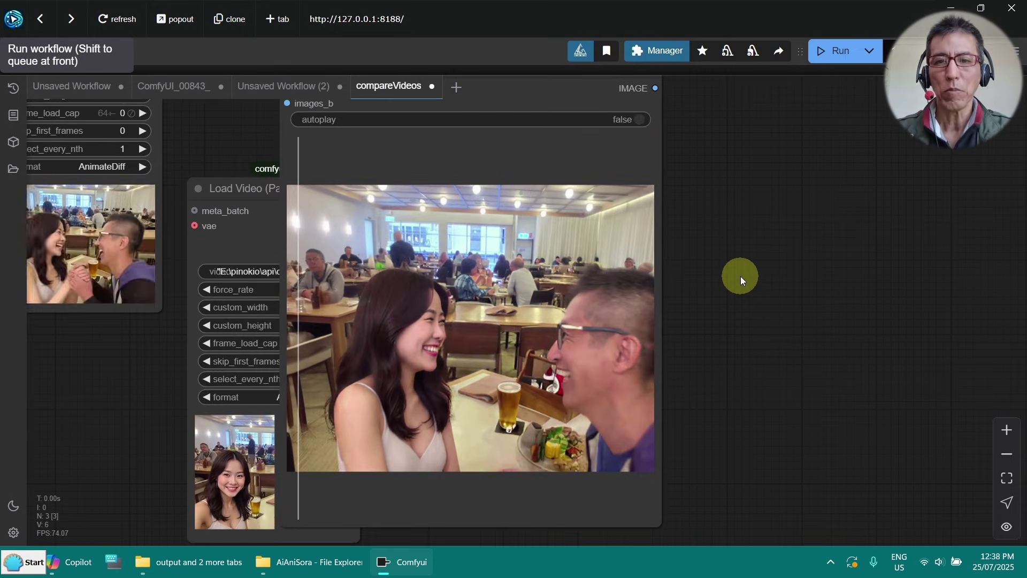
pyautogui.moveTo(741, 276); pyautogui.dragTo(871, 319)
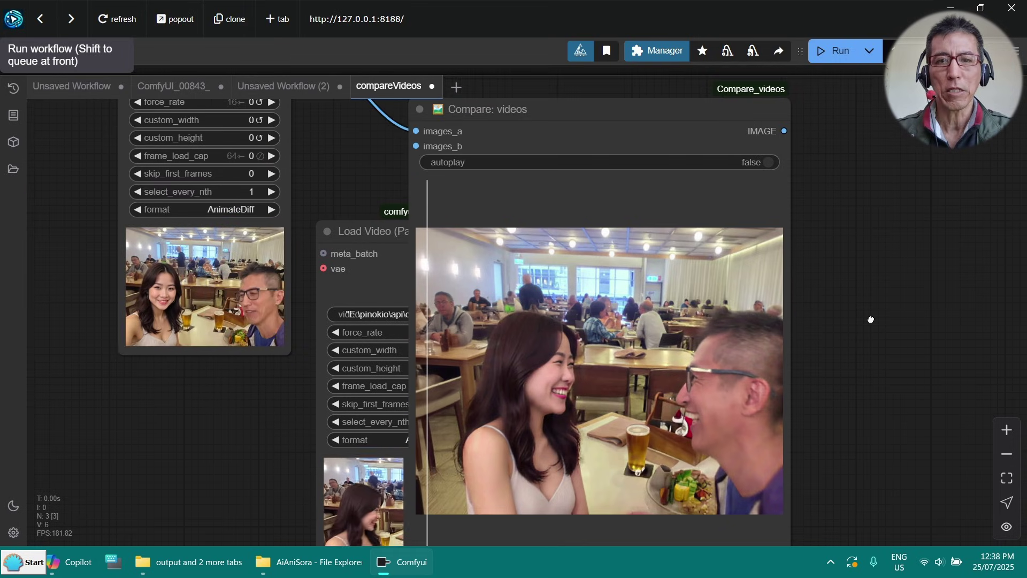
pyautogui.click(874, 315)
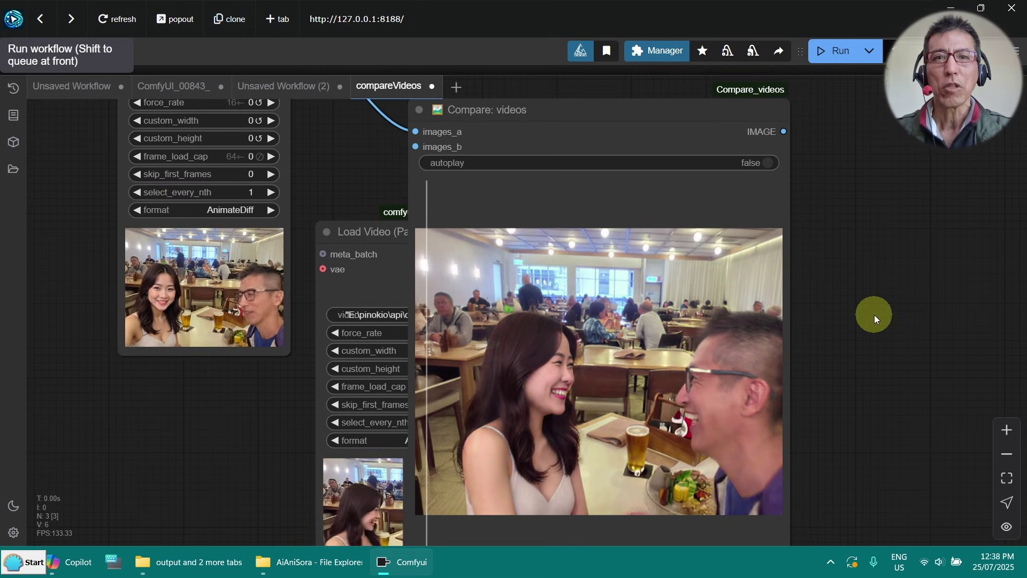